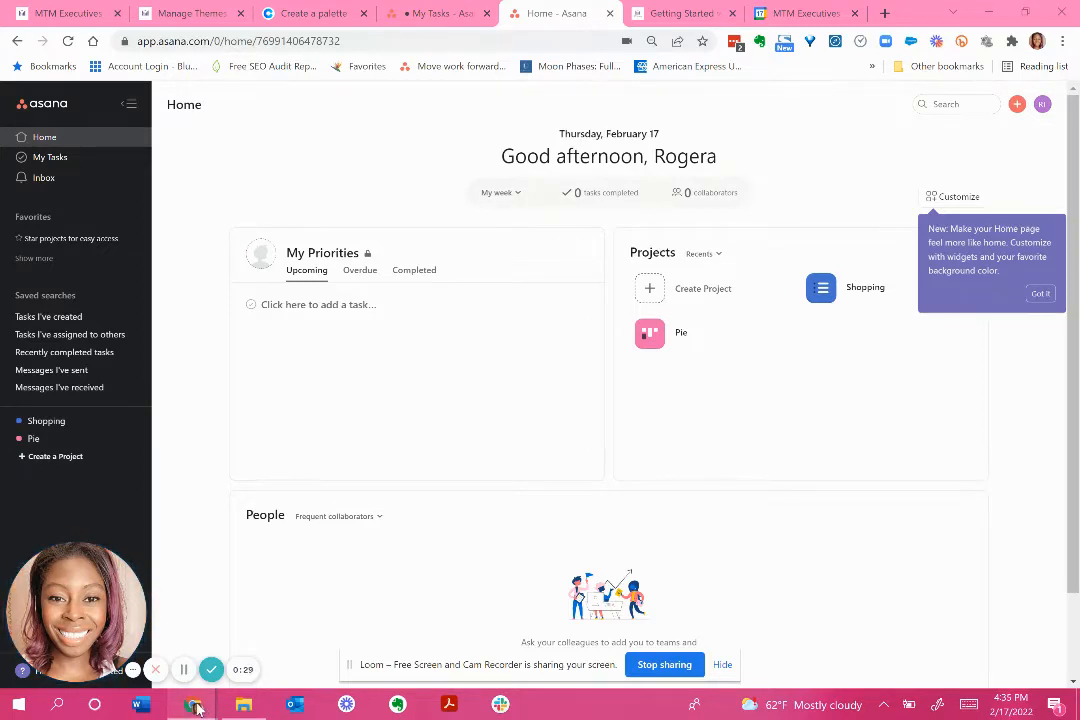
click(196, 707)
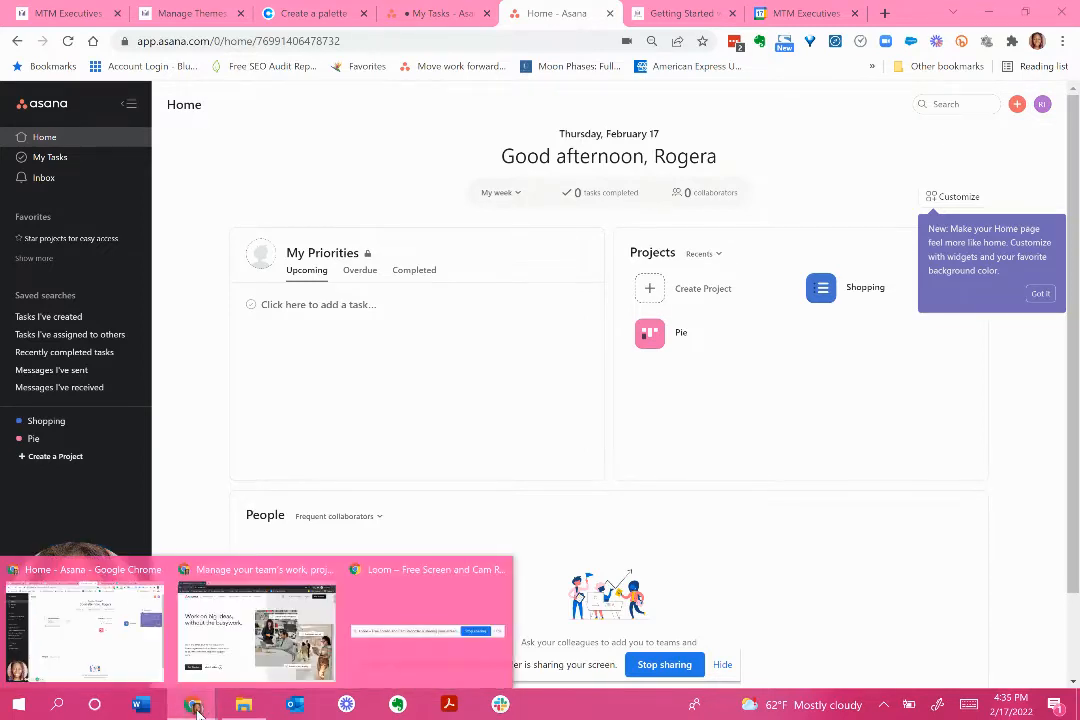
click(218, 640)
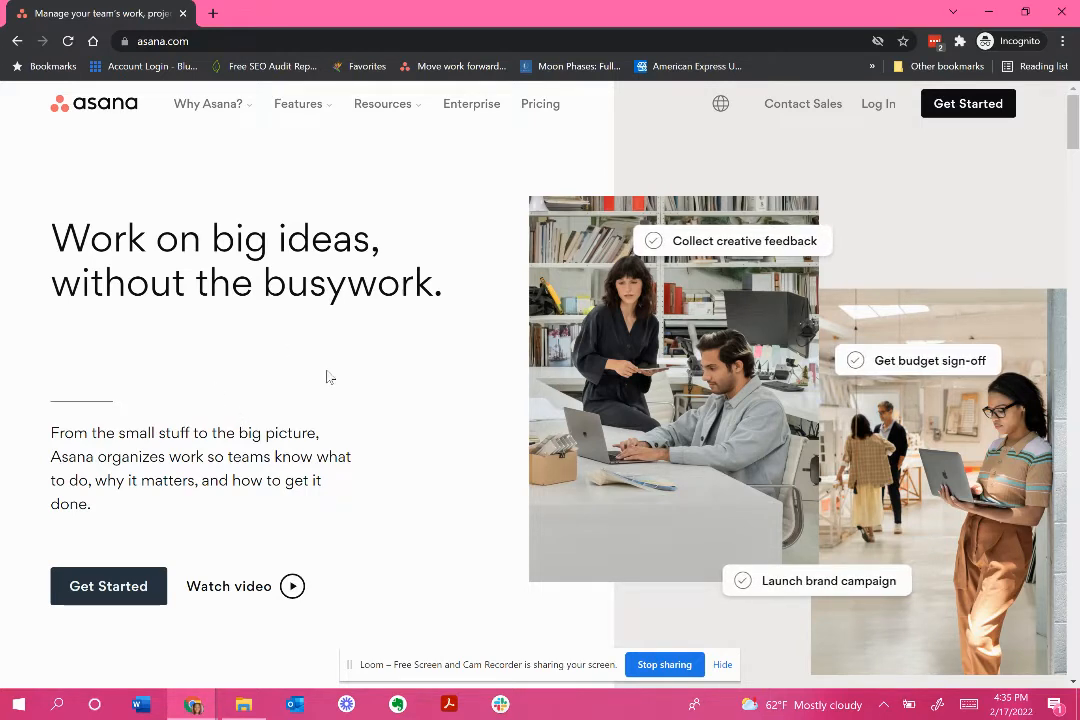
click(988, 108)
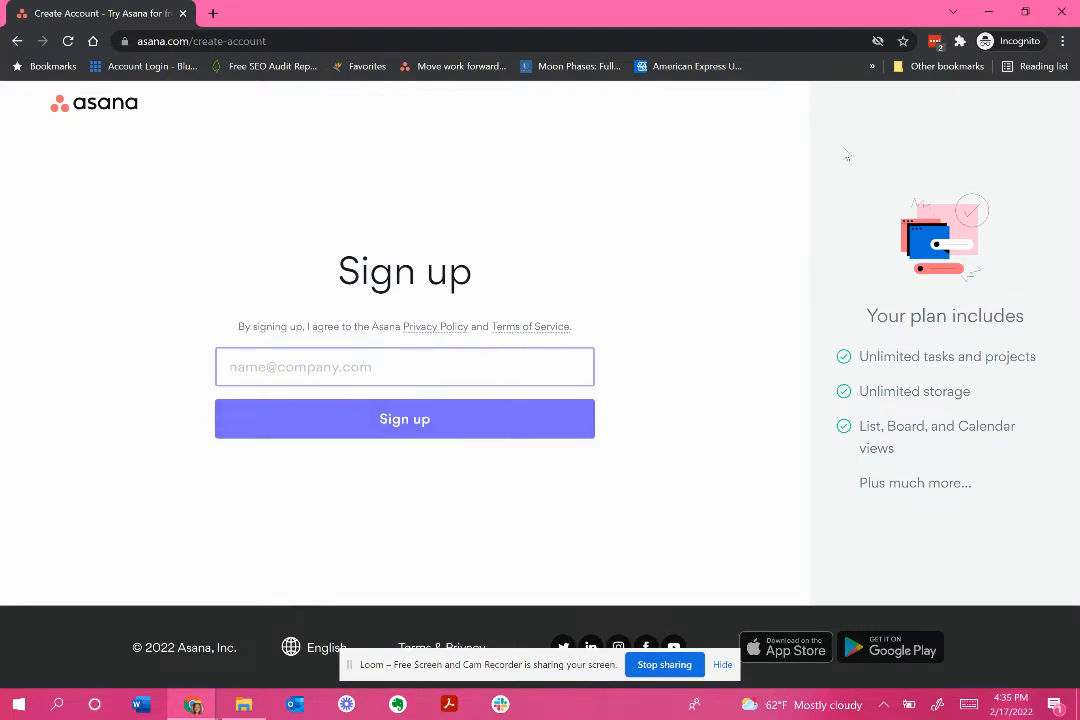
click(1061, 12)
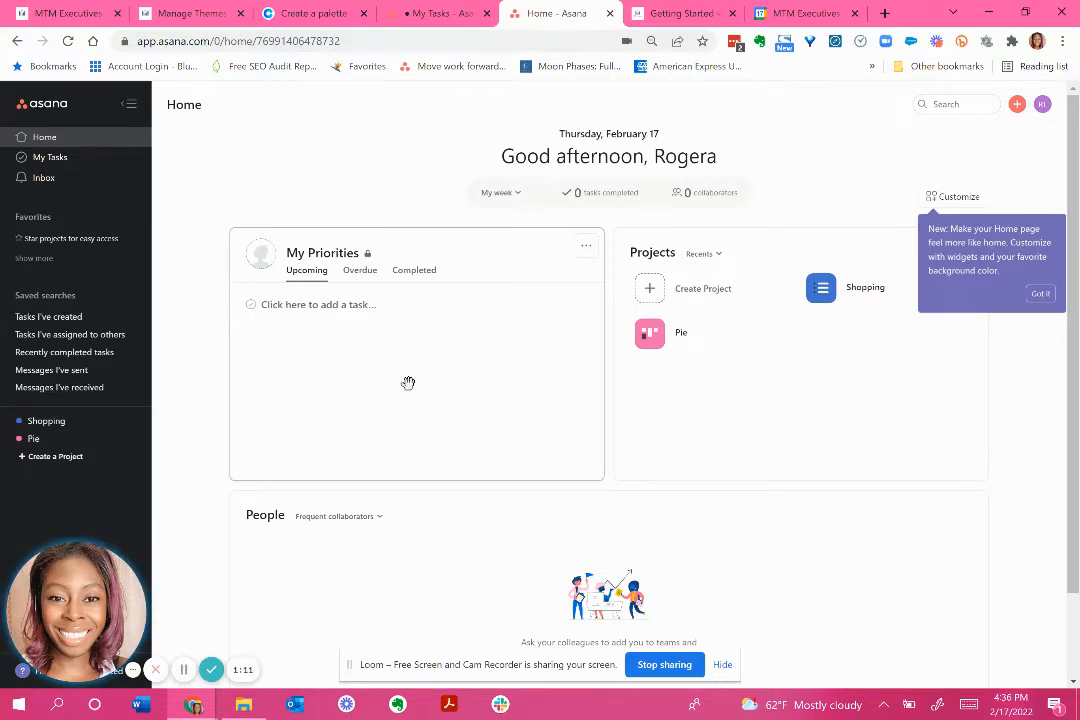
Start a new task from the Home page and name it "Eggs".
click(1017, 105)
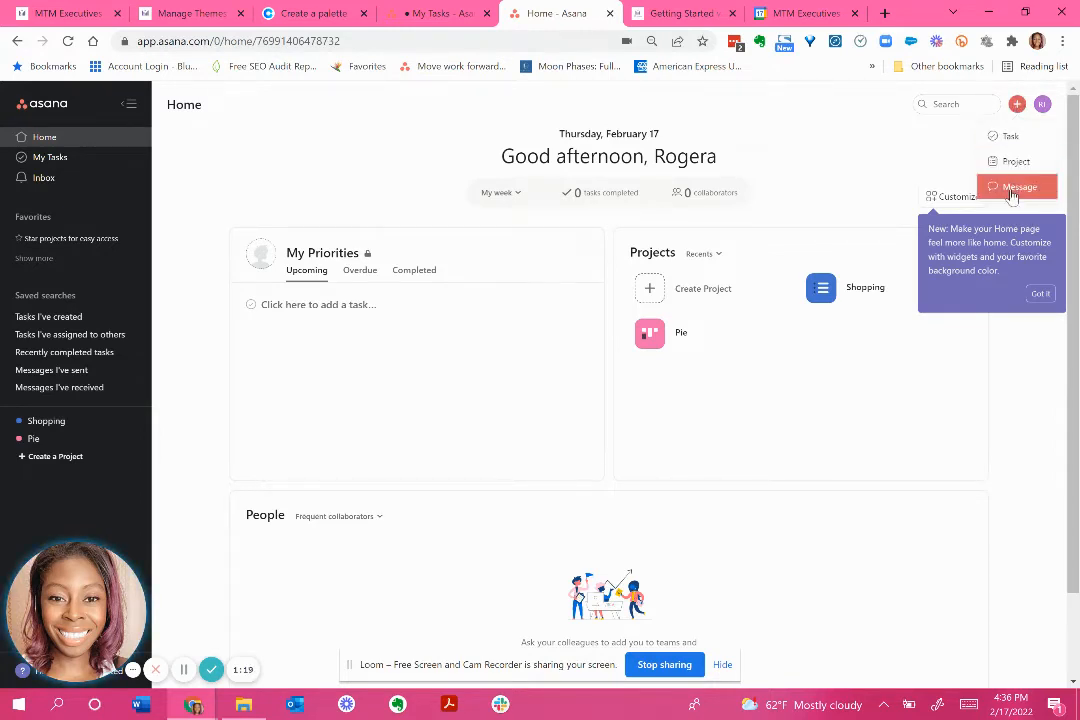
click(1006, 140)
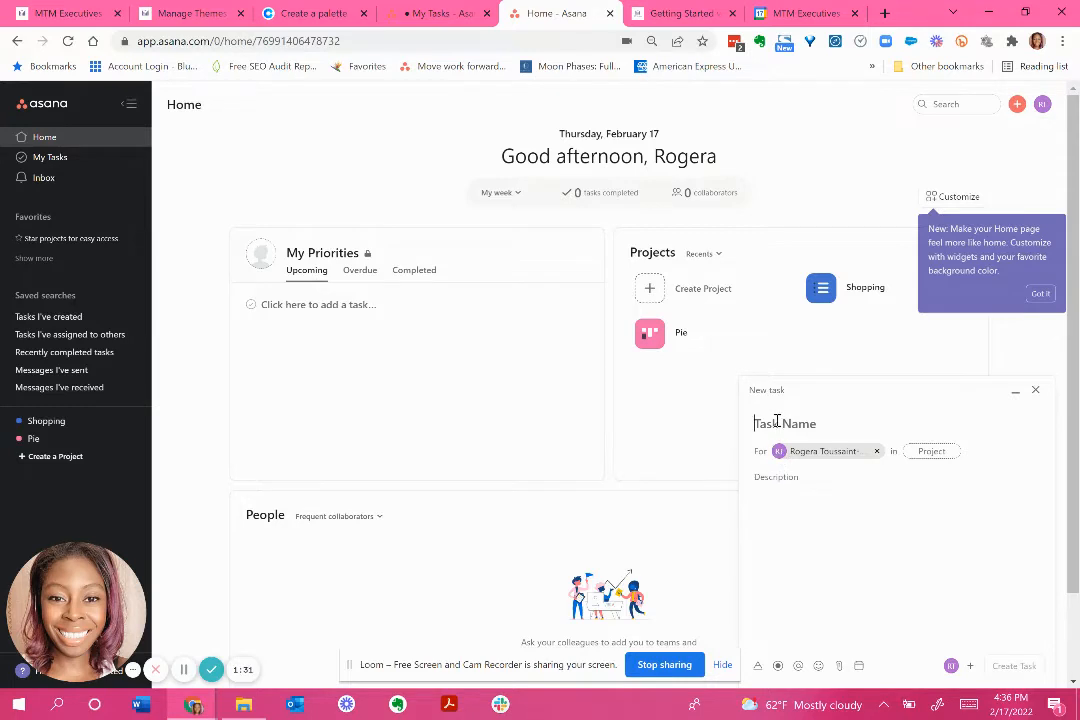
click(968, 708)
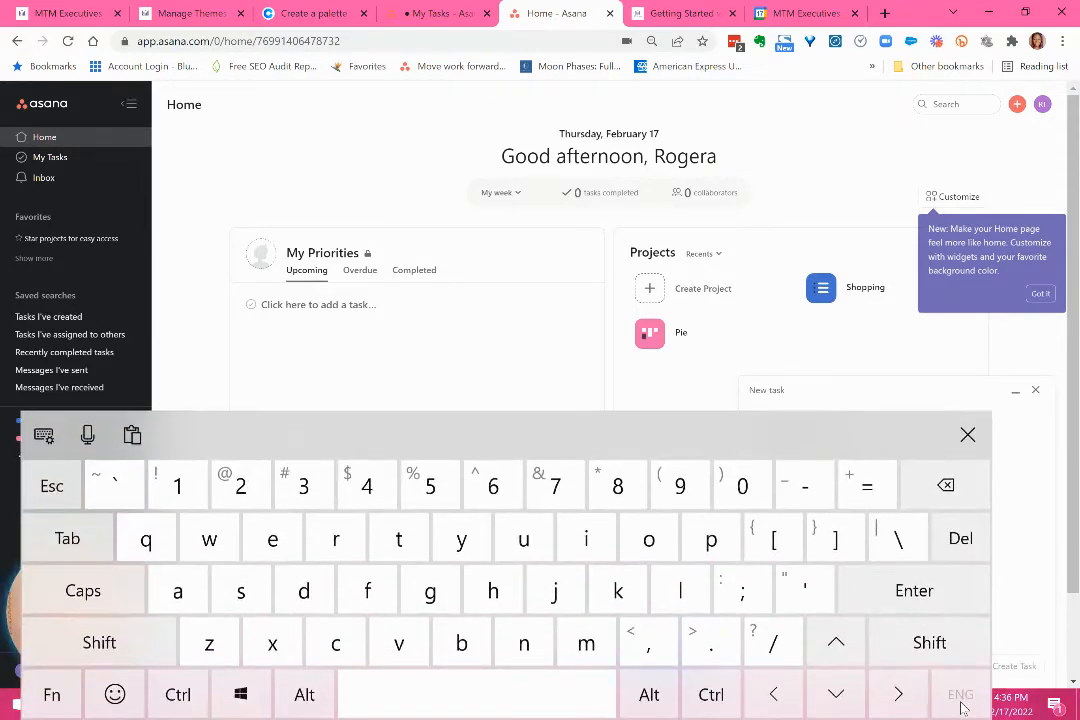
click(929, 642)
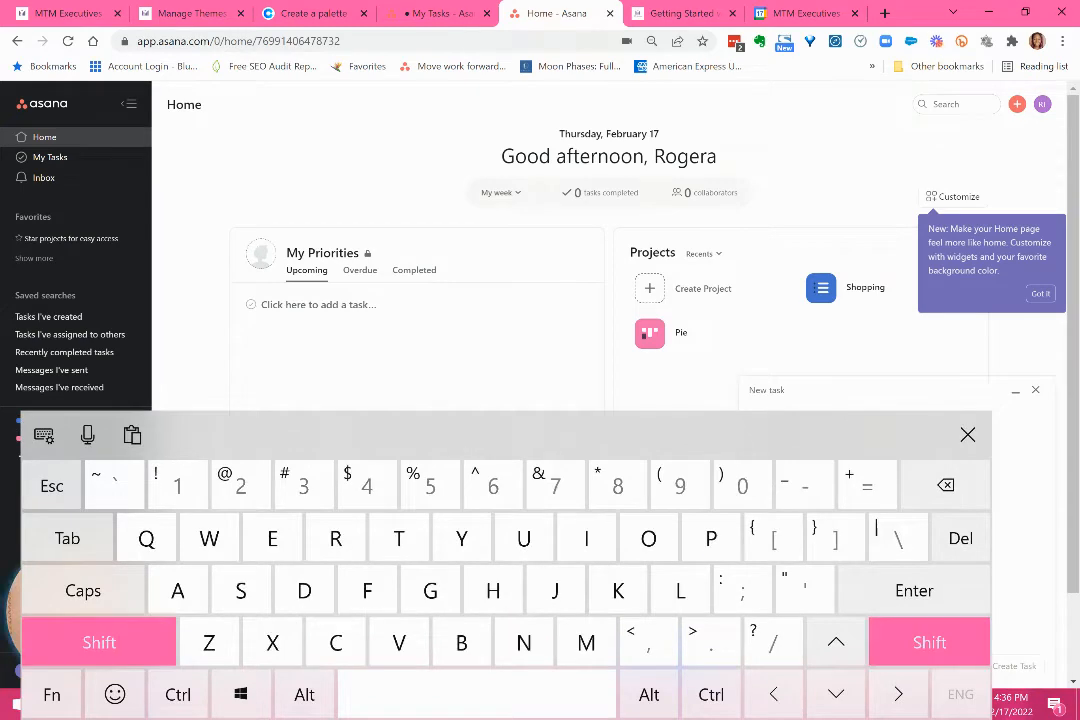
text(Egg)
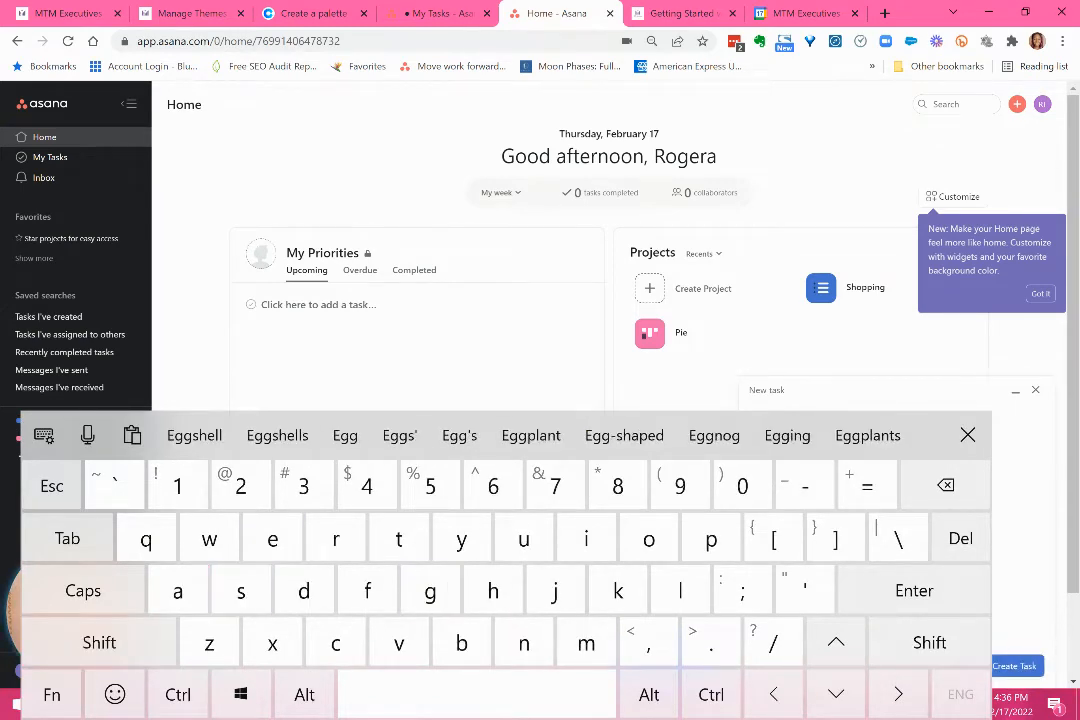
text(s)
click(968, 435)
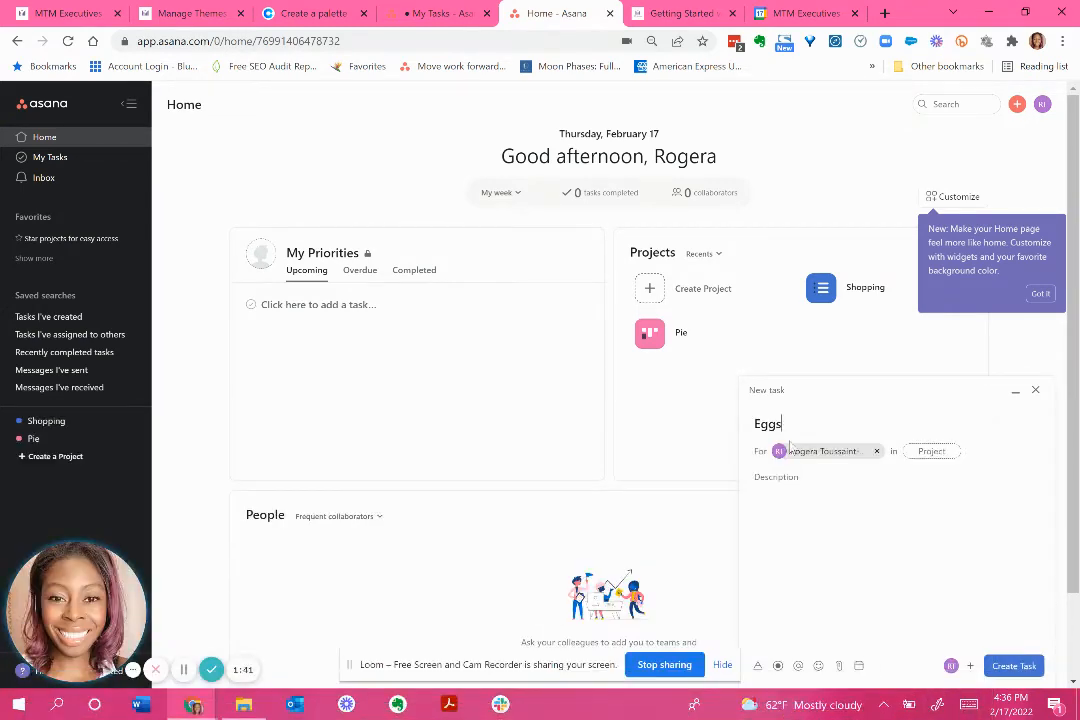
Enter "12 brown" as the description of the new Eggs task.
click(788, 492)
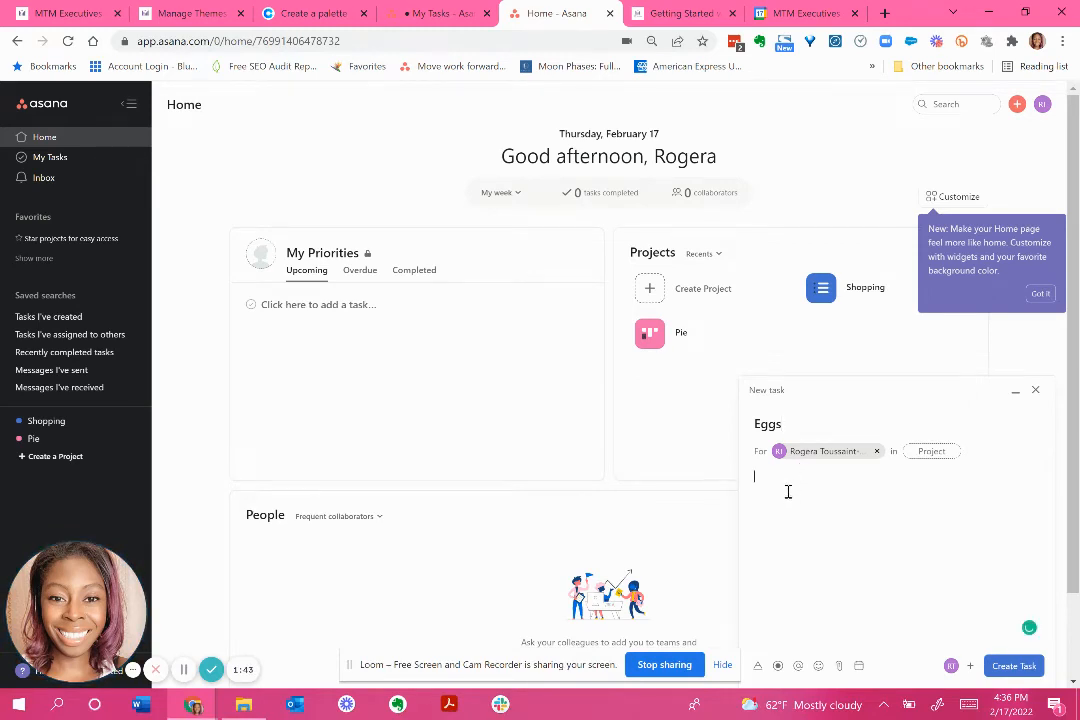
click(970, 706)
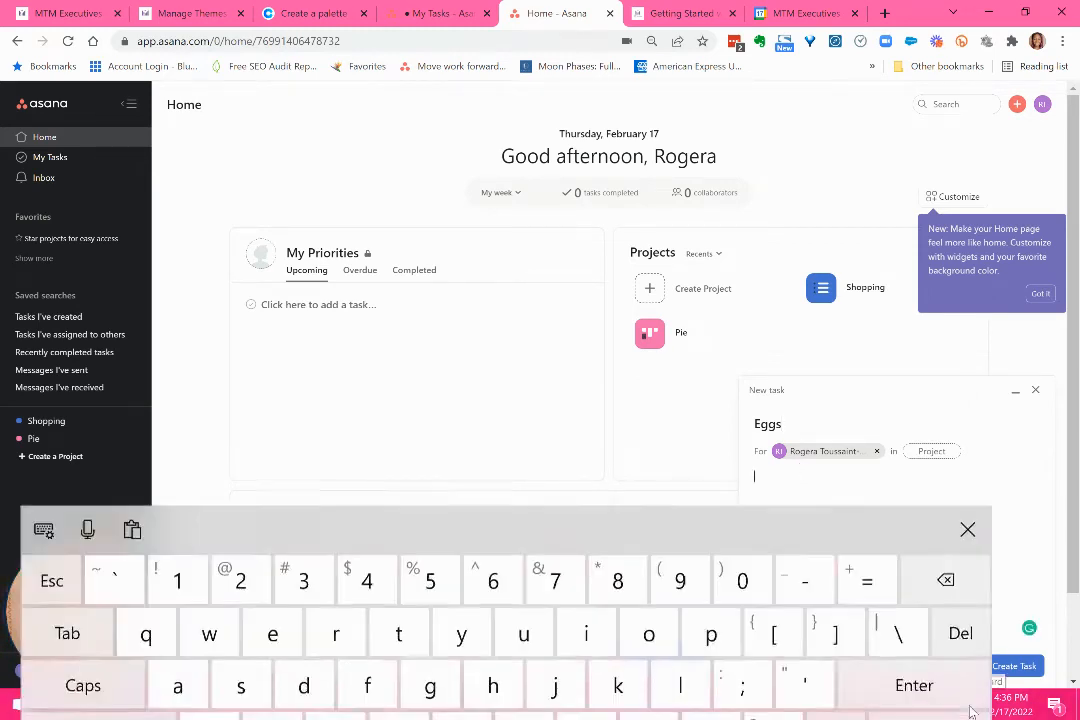
text(12 br)
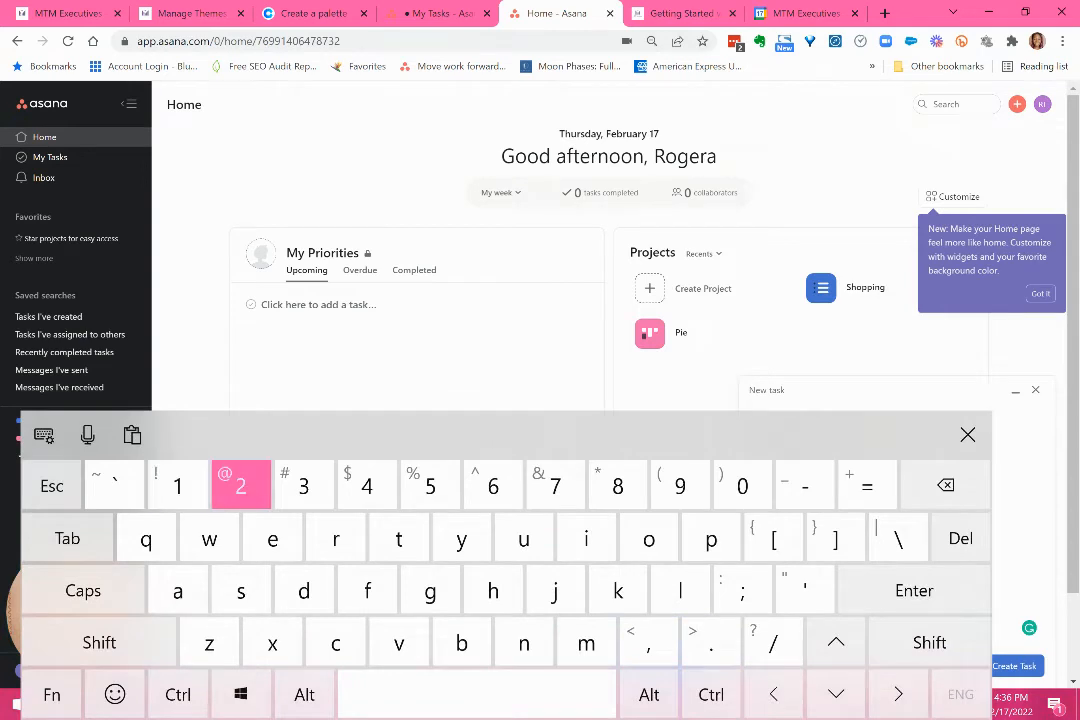
text(own)
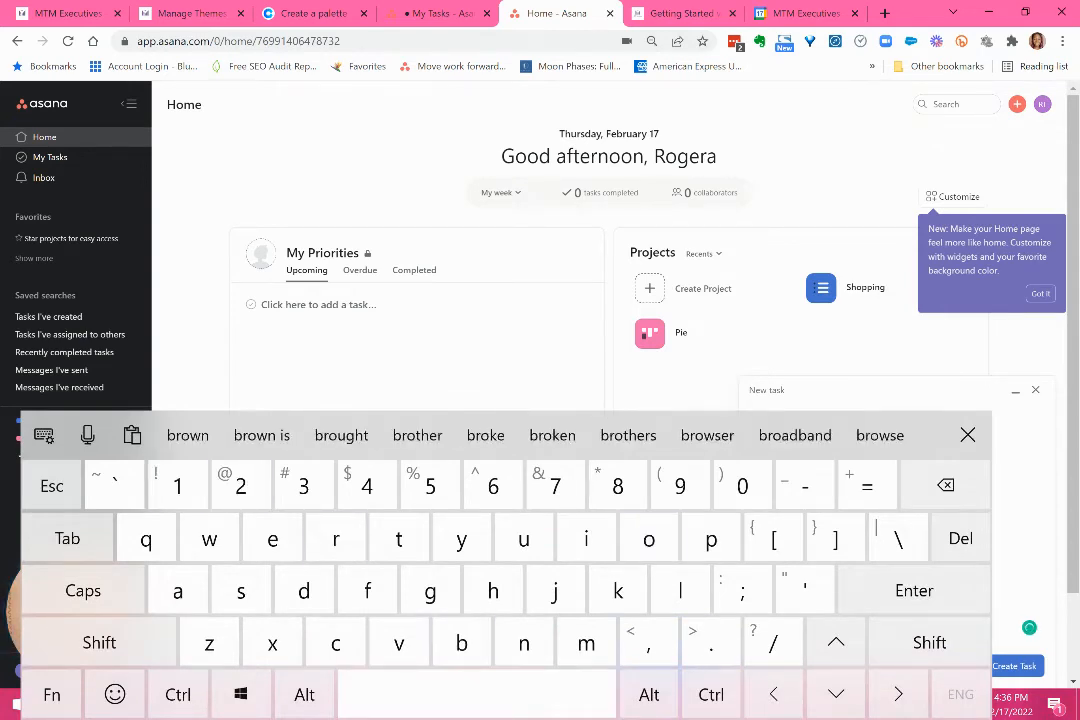
click(967, 435)
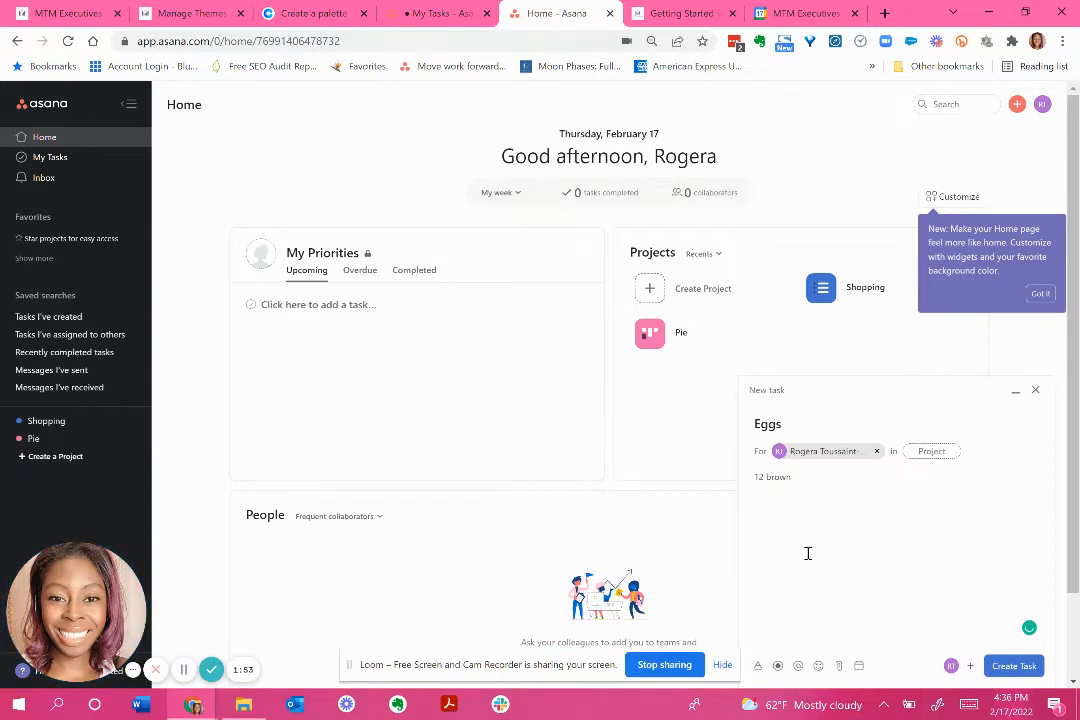
Look at the file attachment sources and the due date calendar for the new task without choosing anything.
click(839, 667)
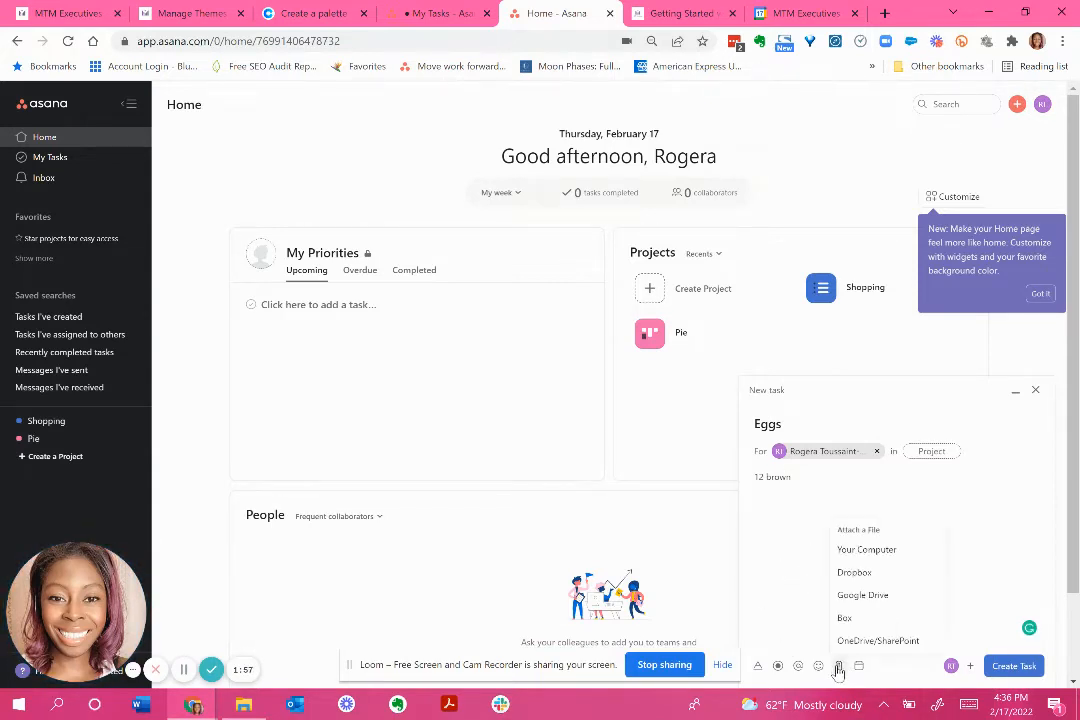
click(781, 609)
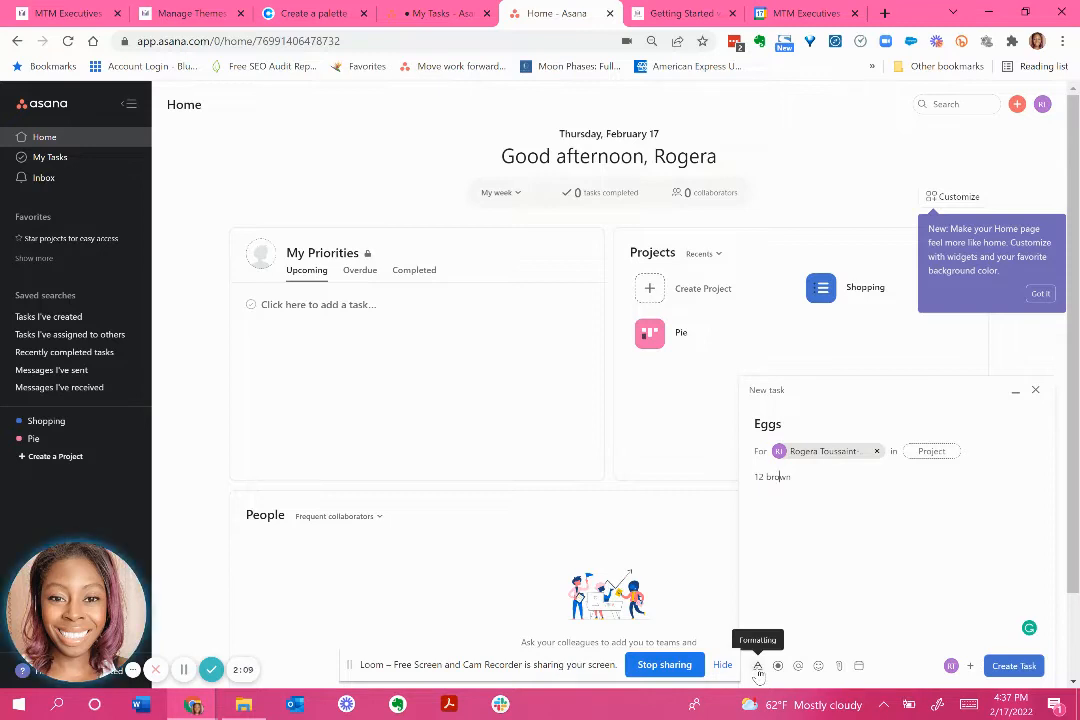
click(859, 667)
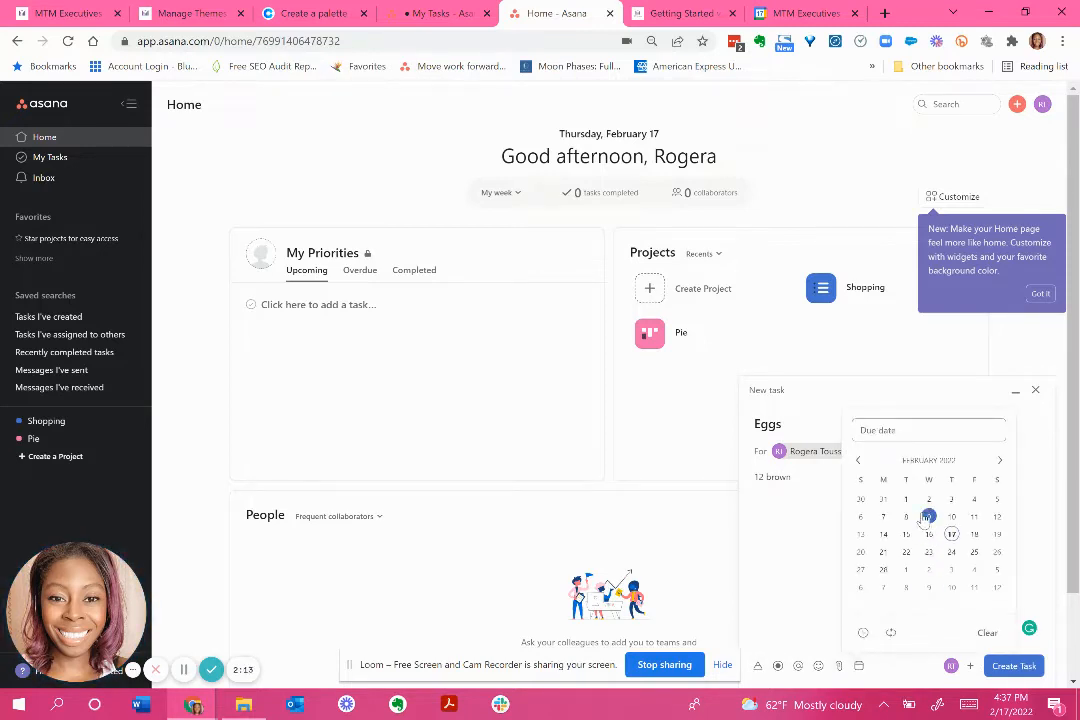
click(775, 544)
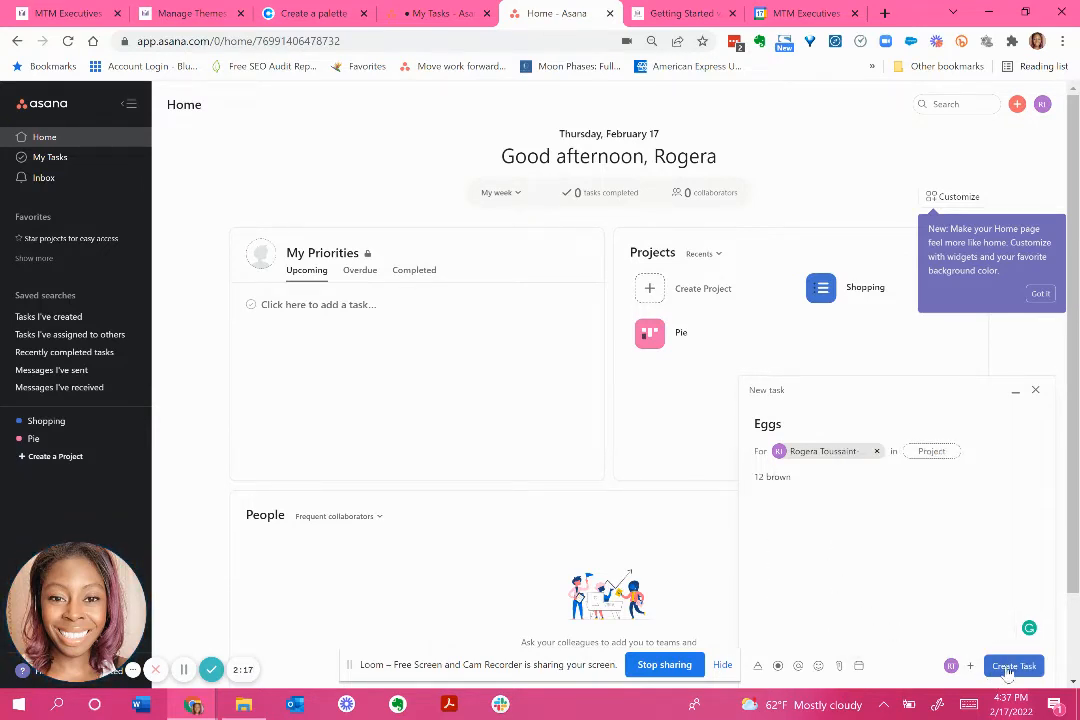
Create the Eggs task and, in its details, look through the additional and advanced task actions.
click(1010, 668)
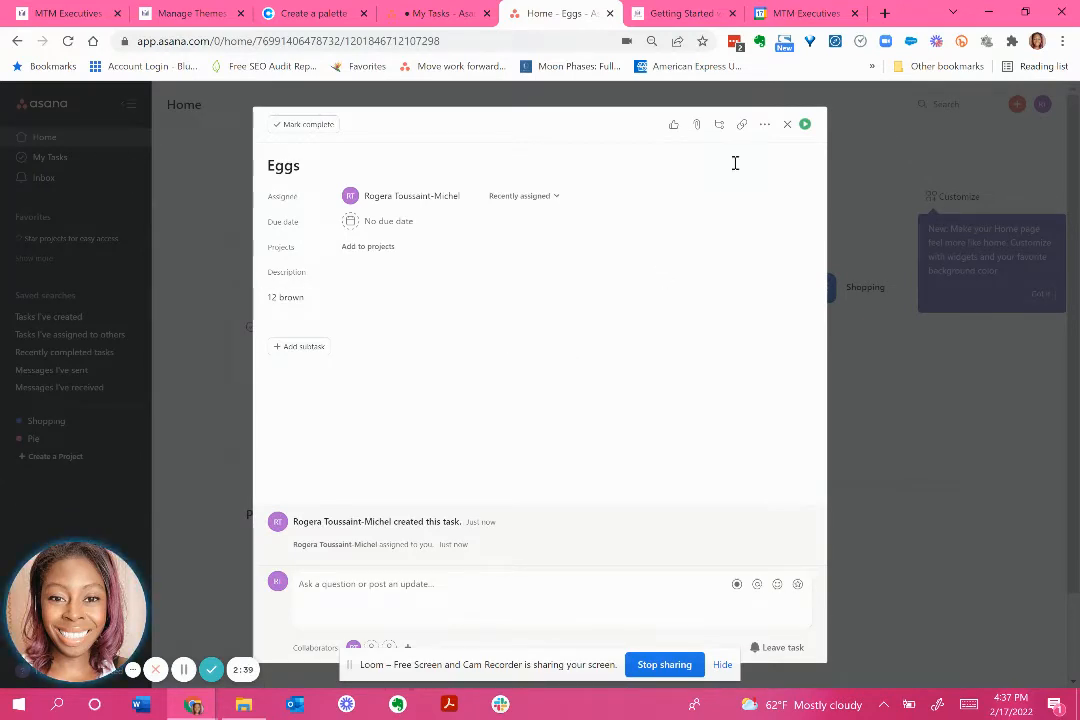
click(765, 124)
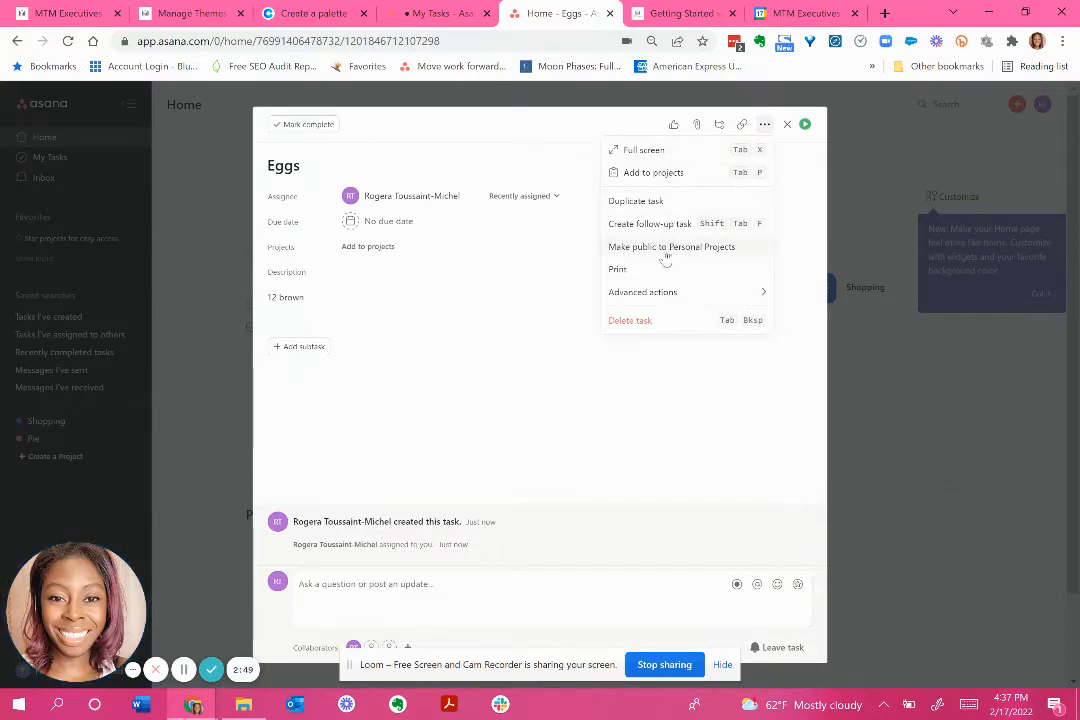
mouse_move(665, 294)
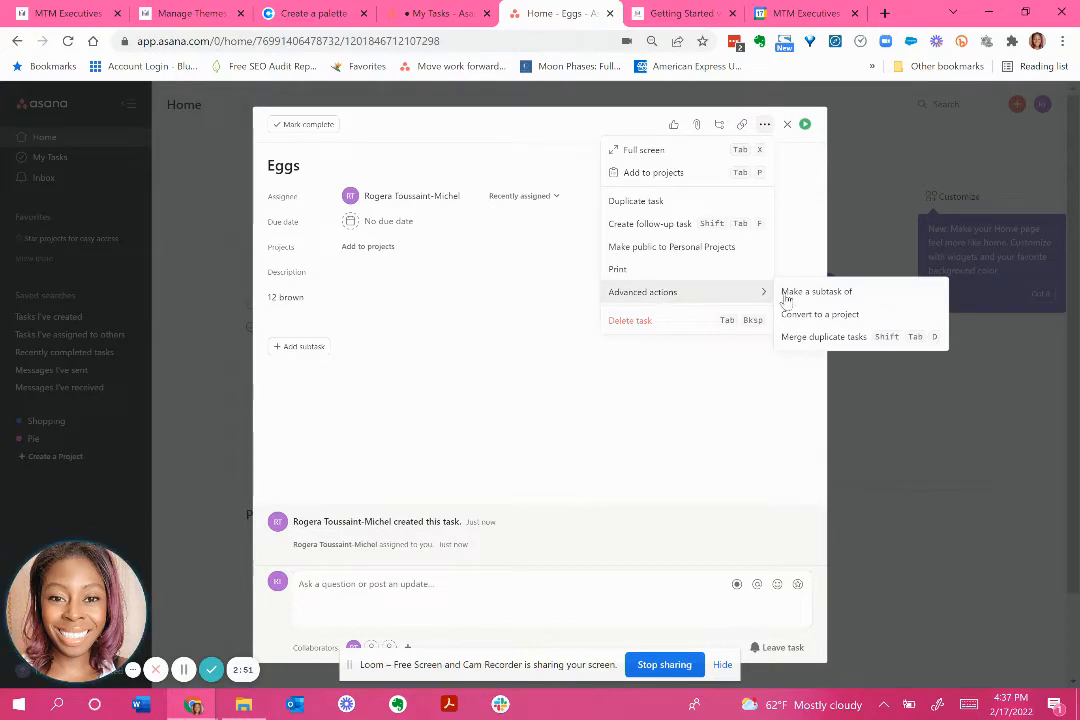
click(612, 428)
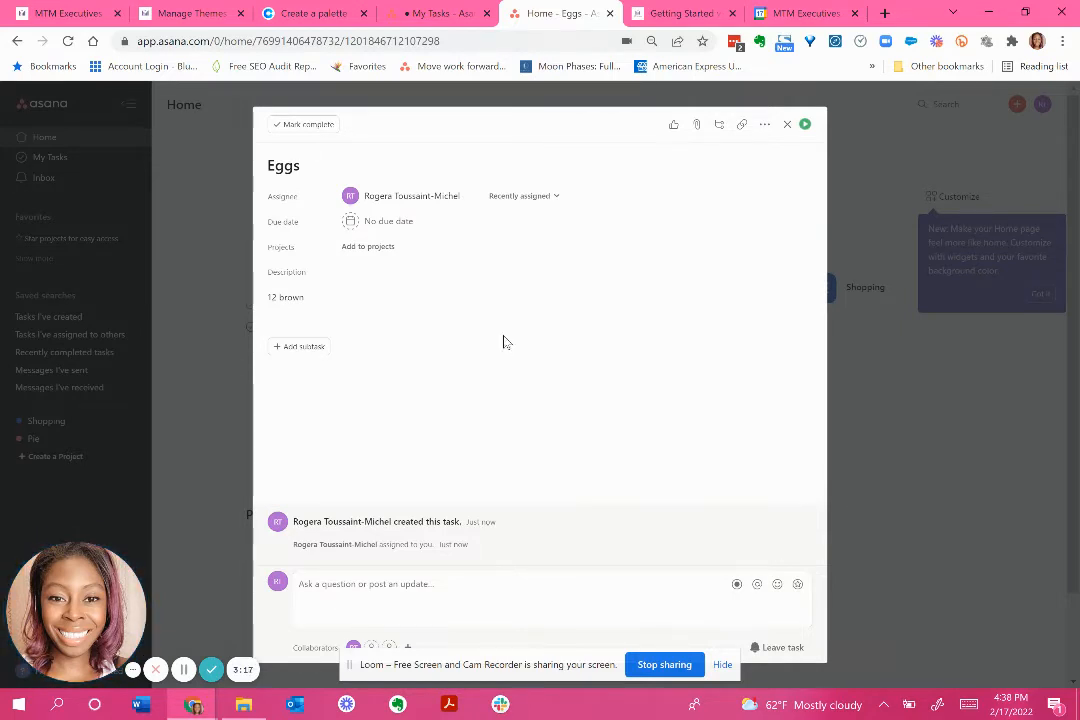
Add the Eggs task to the Shopping and Pie projects, placing it in the Recipes section of Shopping.
click(364, 249)
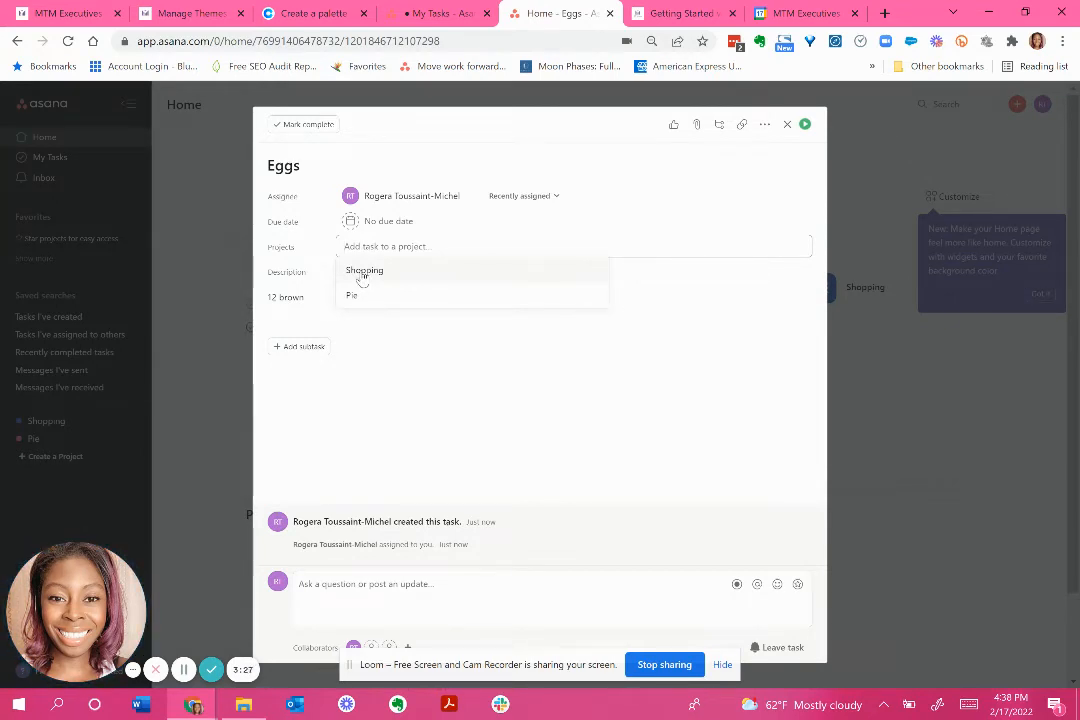
click(364, 271)
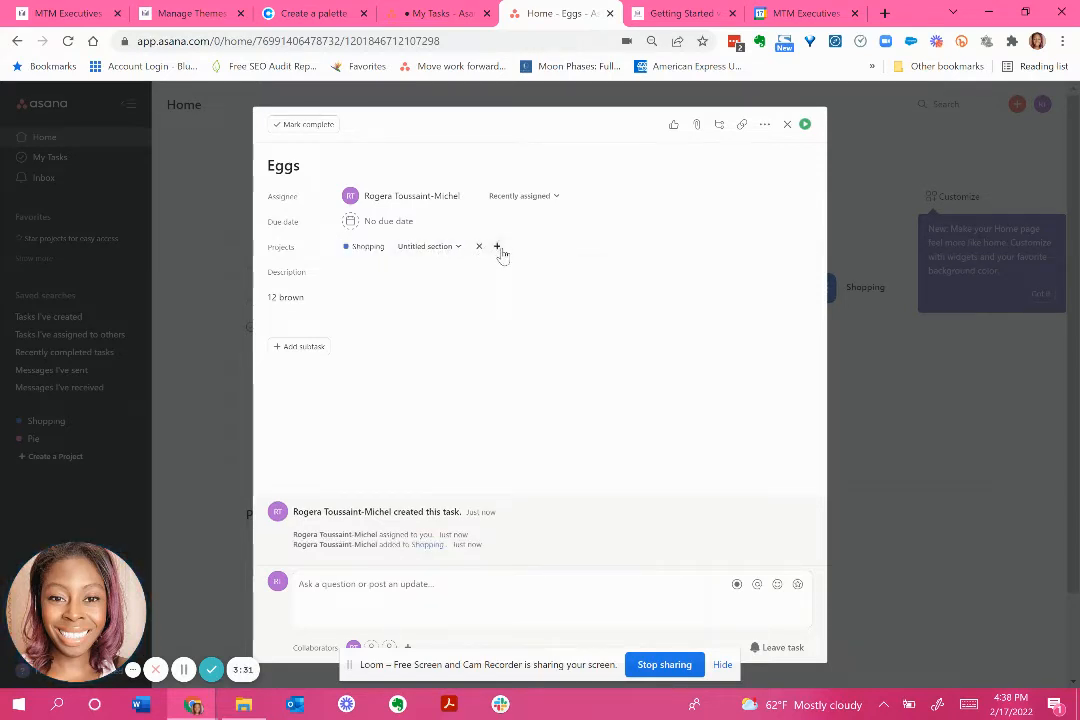
click(498, 248)
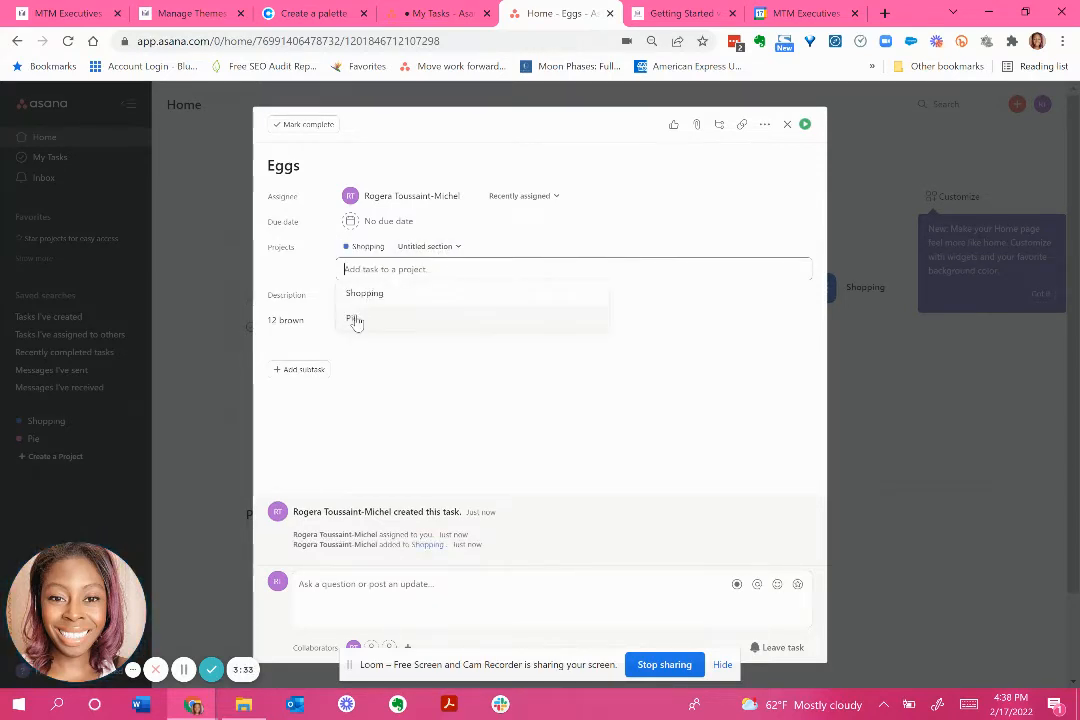
click(355, 320)
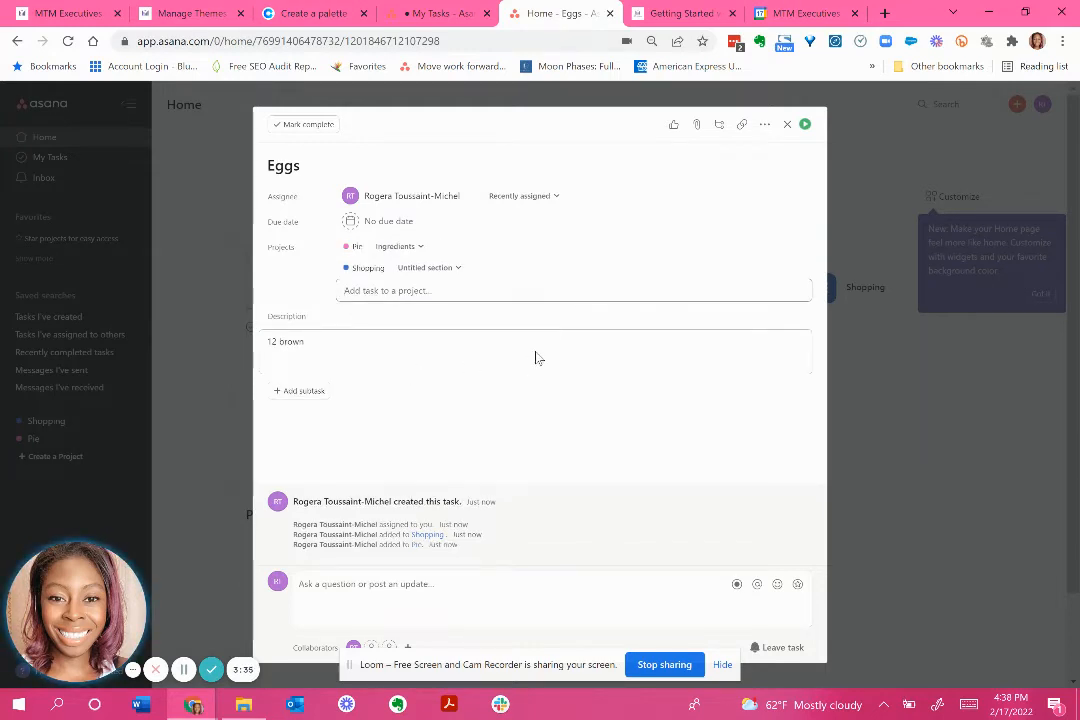
click(424, 268)
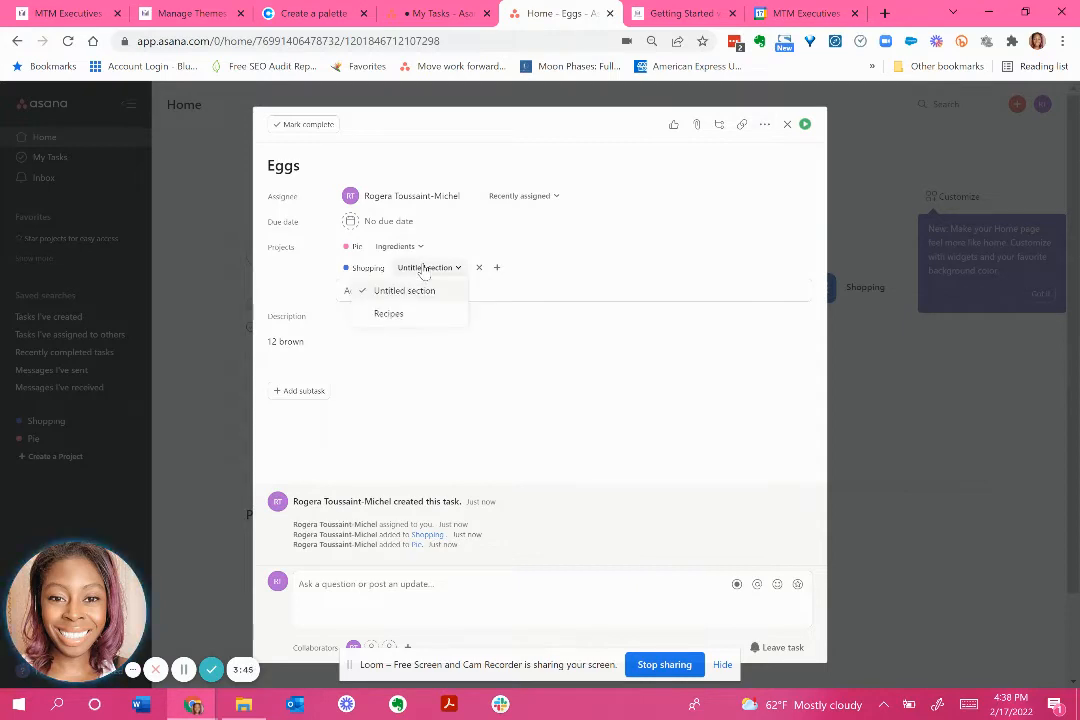
click(412, 315)
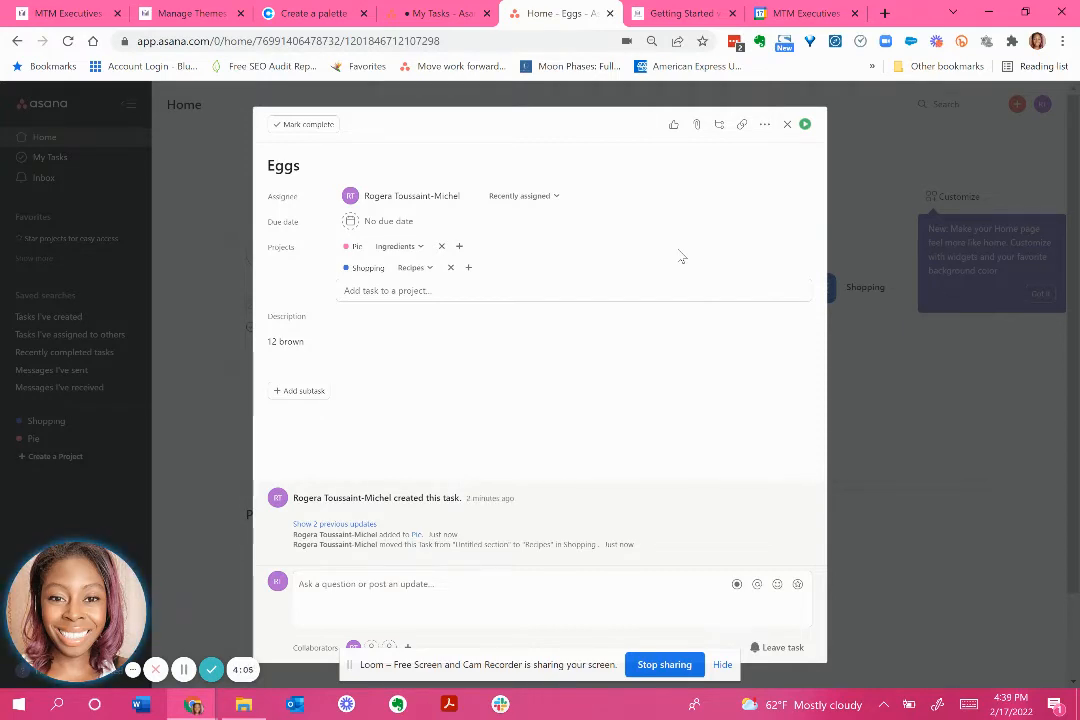
Open the Pie project from the Eggs task, close the task details, and view the project's list, calendar and board.
click(355, 249)
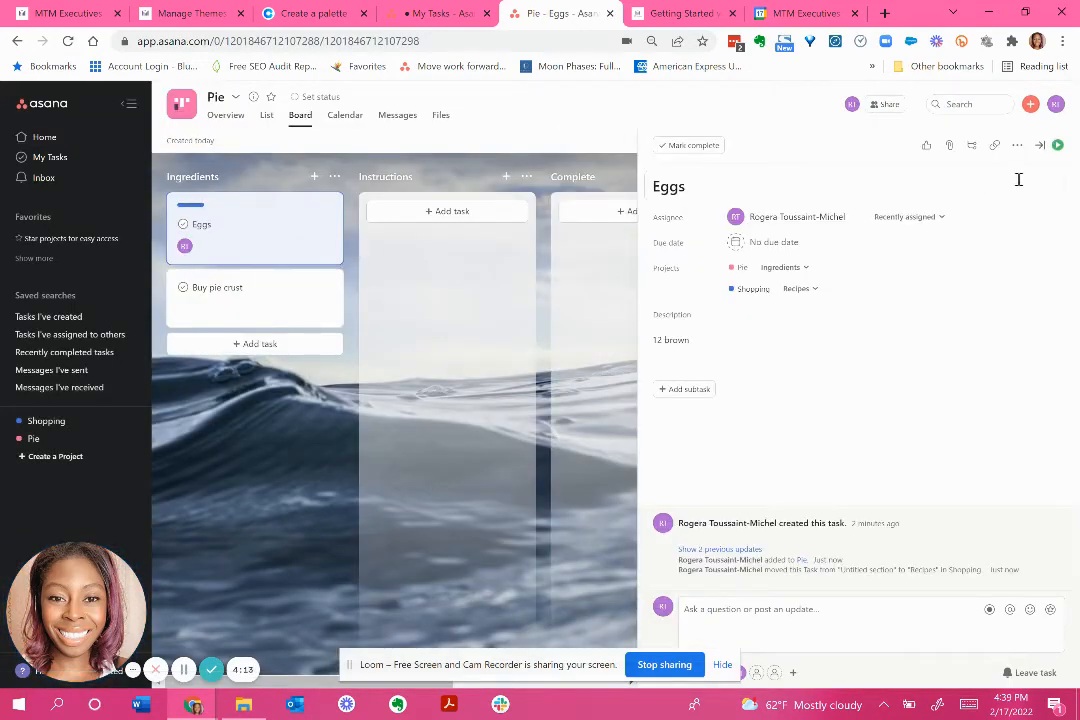
click(1040, 146)
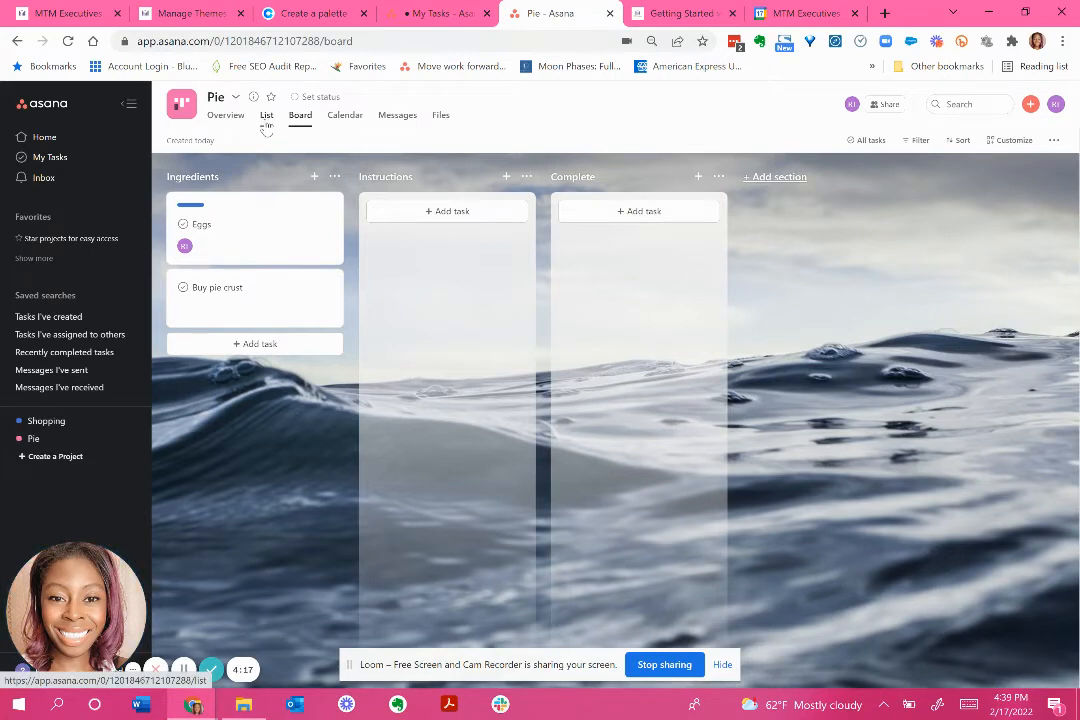
click(266, 118)
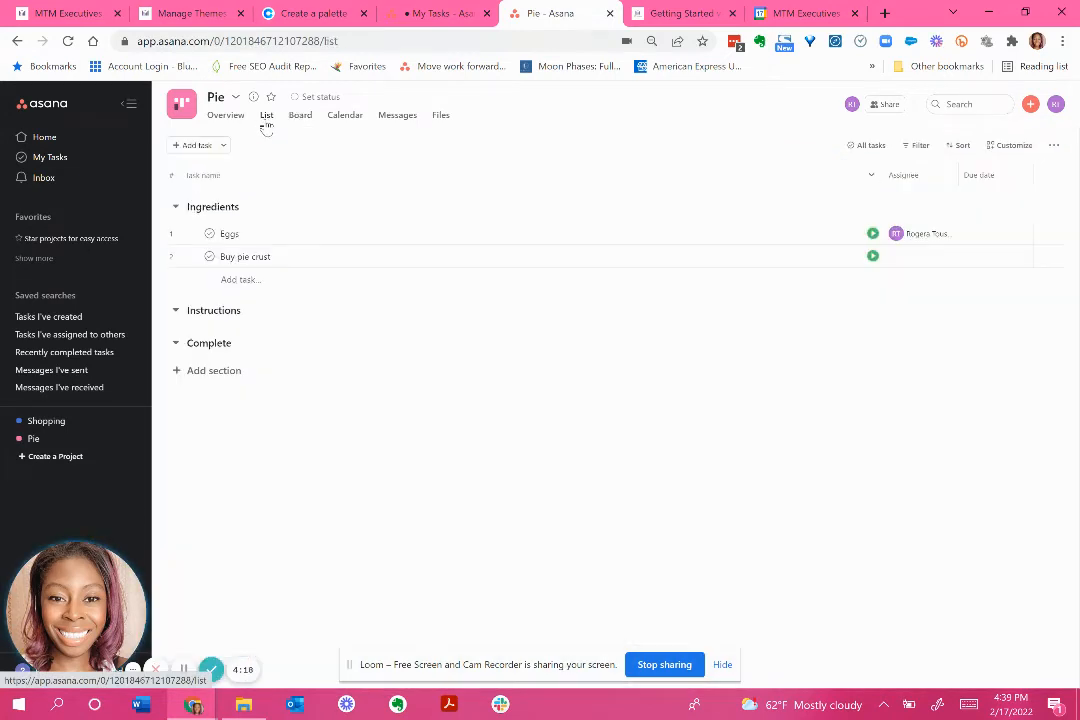
click(342, 116)
click(301, 116)
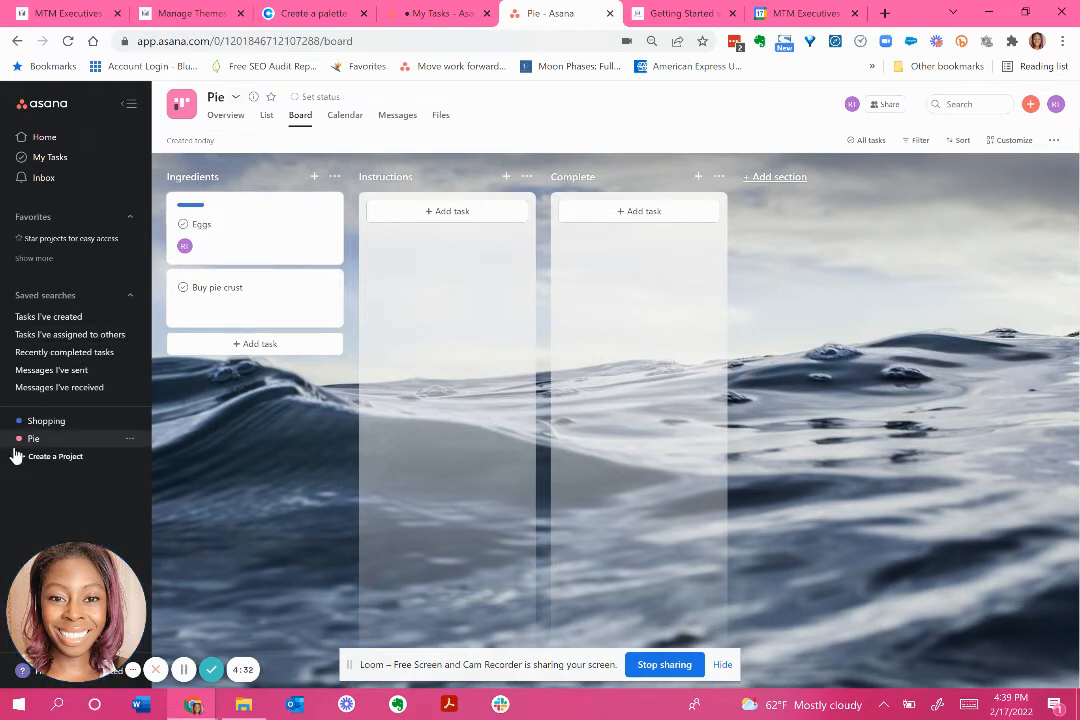
Check the Eggs task in the Shopping project's list and return to the Home page.
click(58, 421)
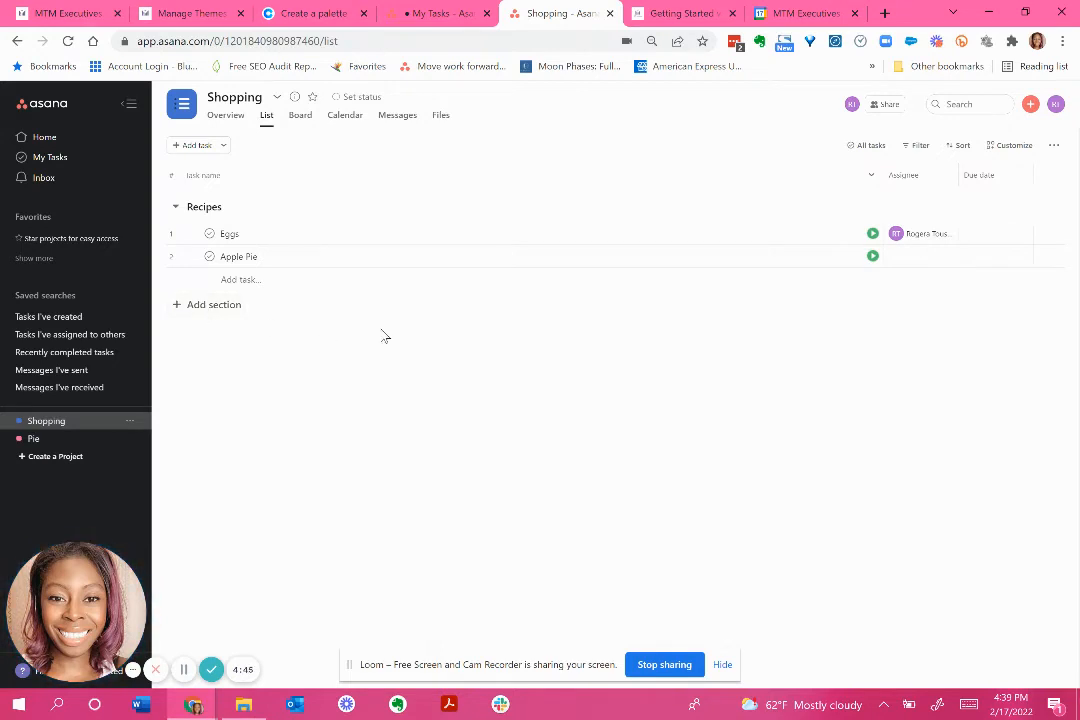
click(38, 141)
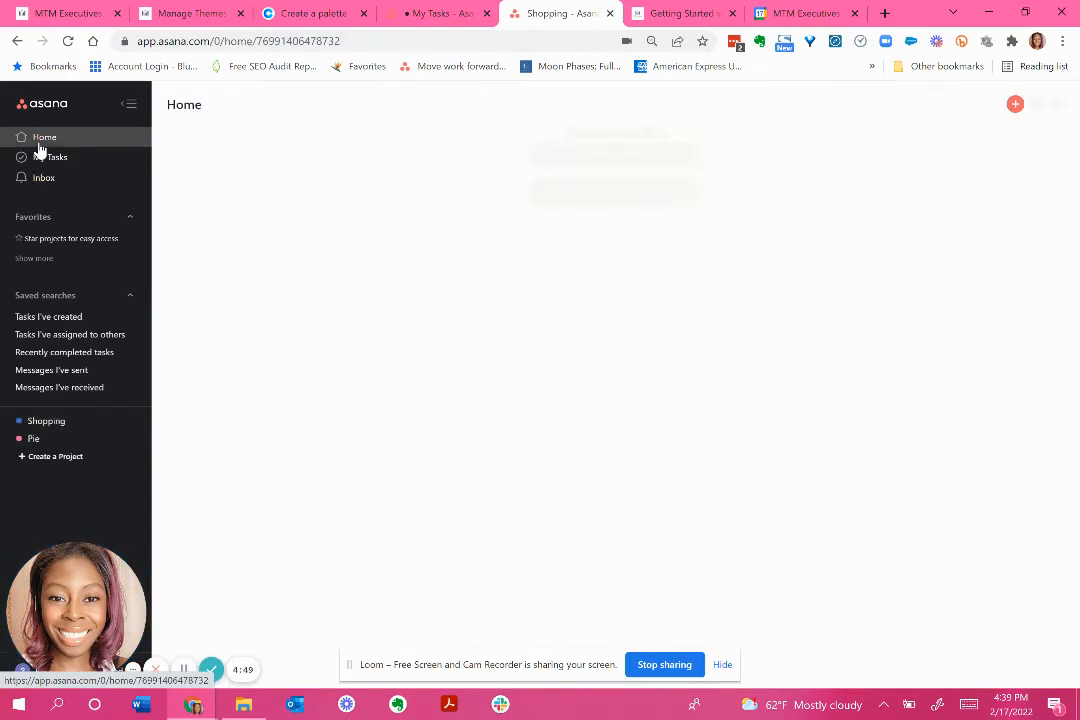
Start a new blank project, name it Recipes, and keep List as its default view.
click(1016, 105)
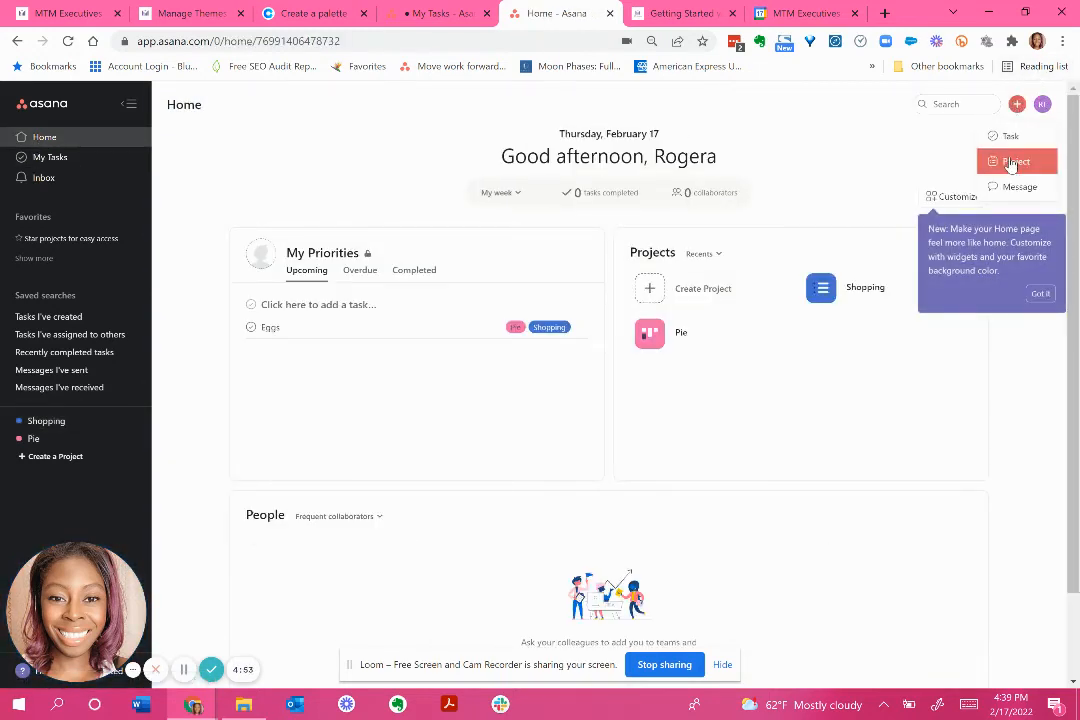
click(690, 293)
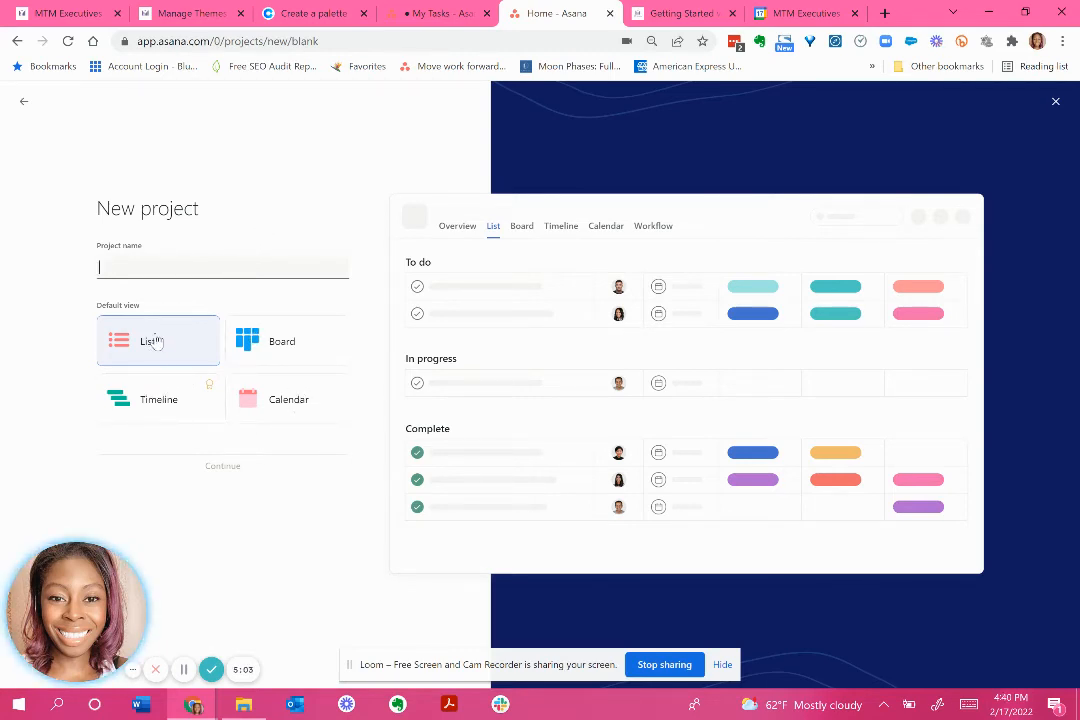
click(968, 705)
click(160, 648)
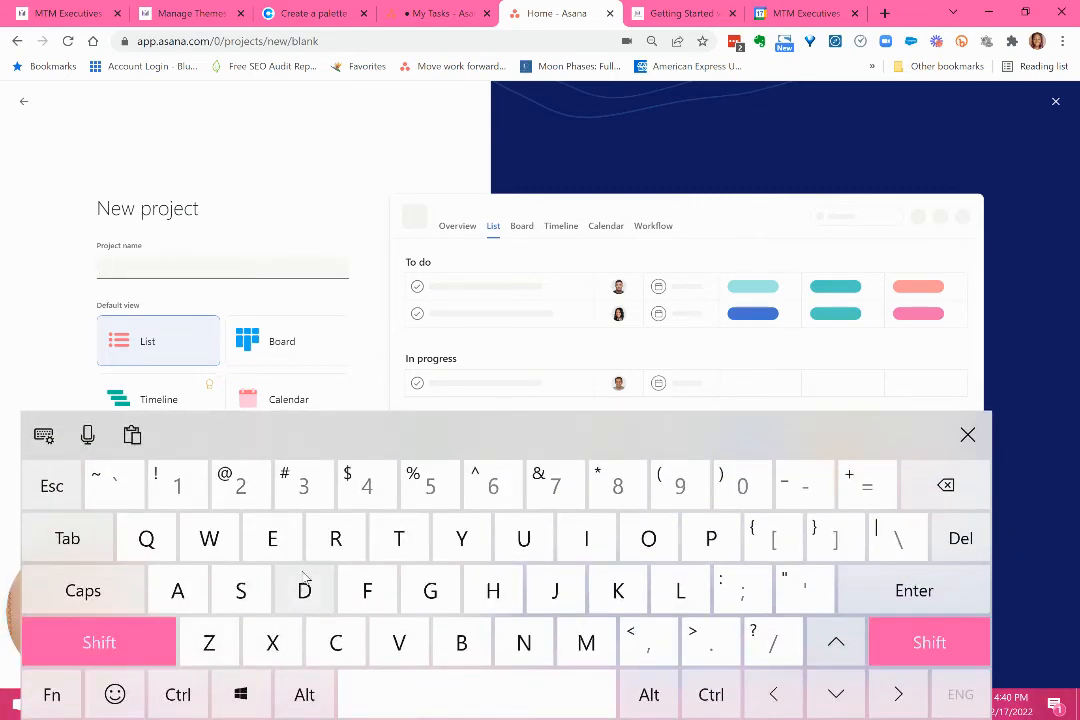
click(340, 540)
click(275, 541)
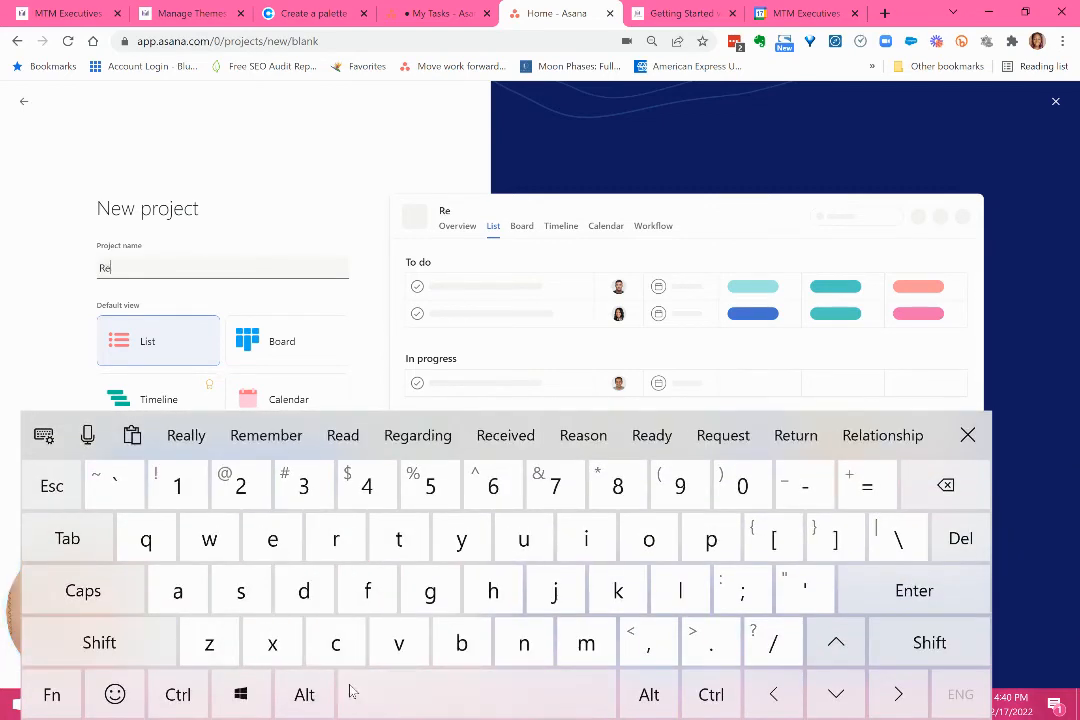
click(336, 642)
click(586, 539)
click(705, 541)
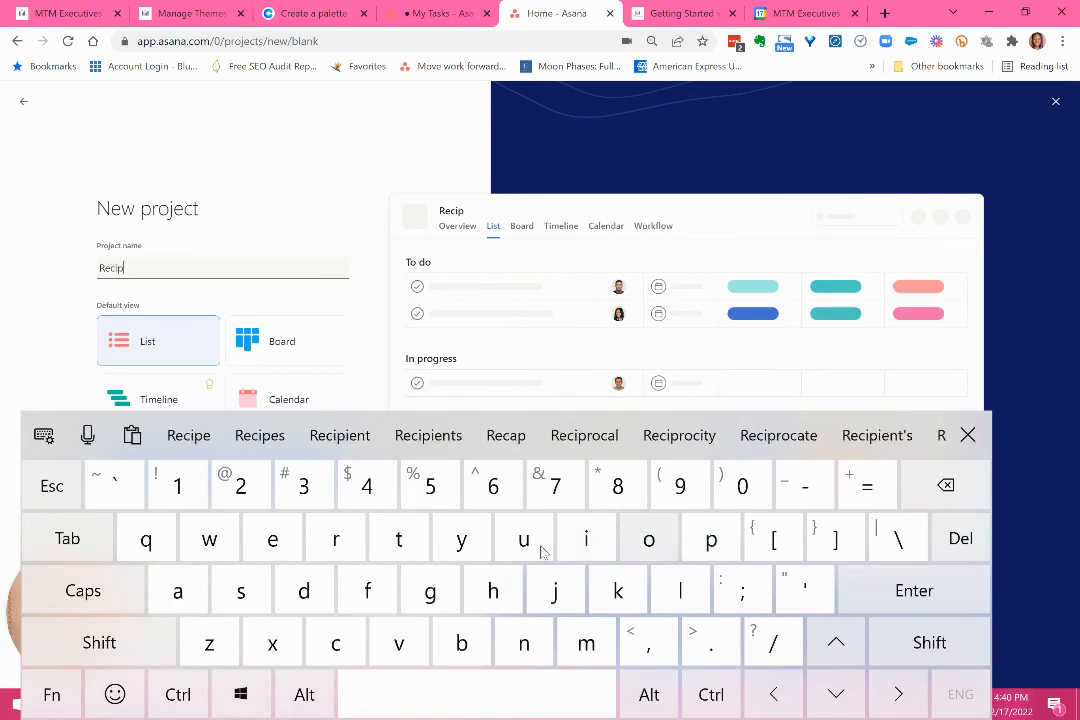
click(272, 541)
click(304, 591)
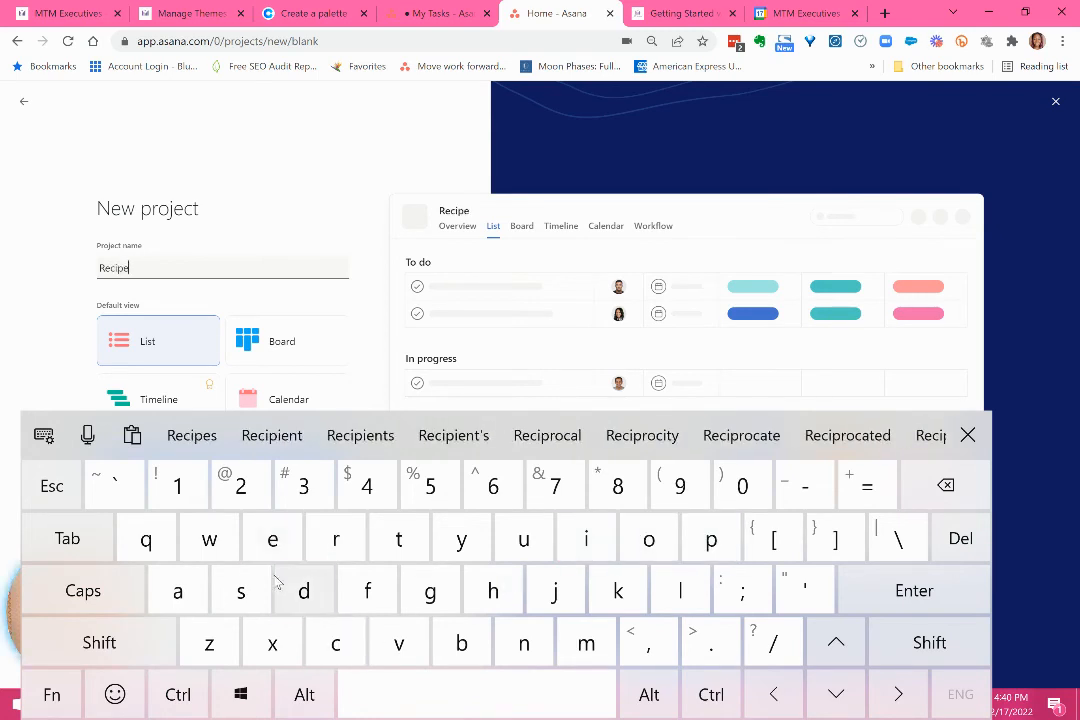
click(945, 485)
click(241, 592)
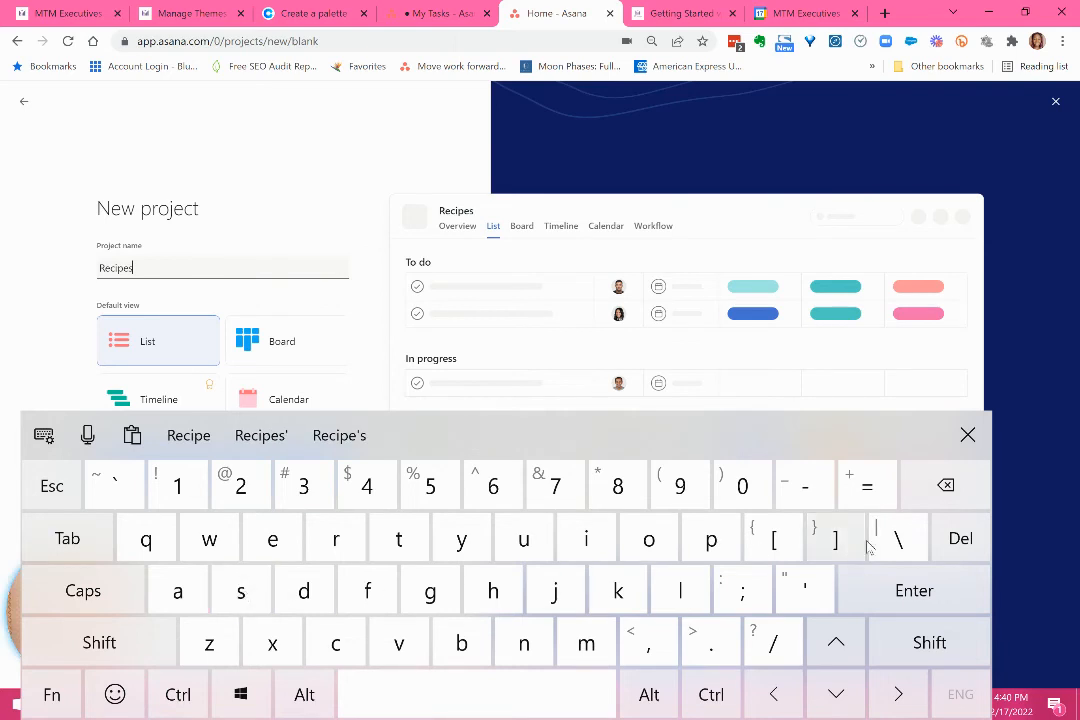
click(948, 580)
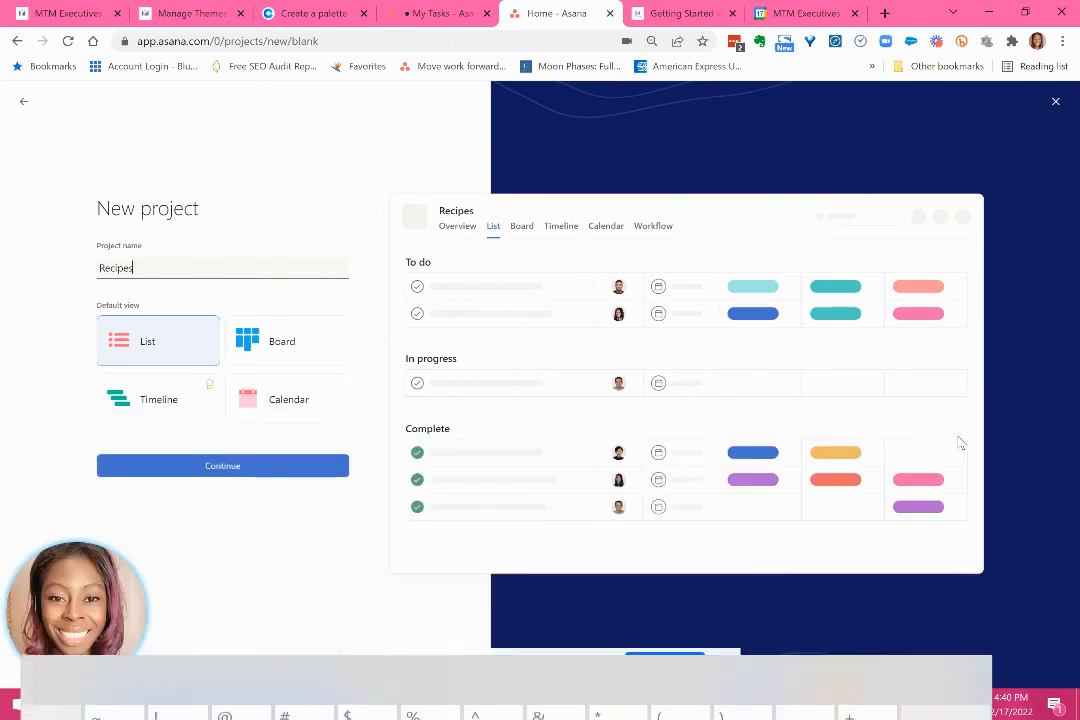
Finish creating the Recipes project, go to its task list, and mark the project as a favorite.
click(300, 478)
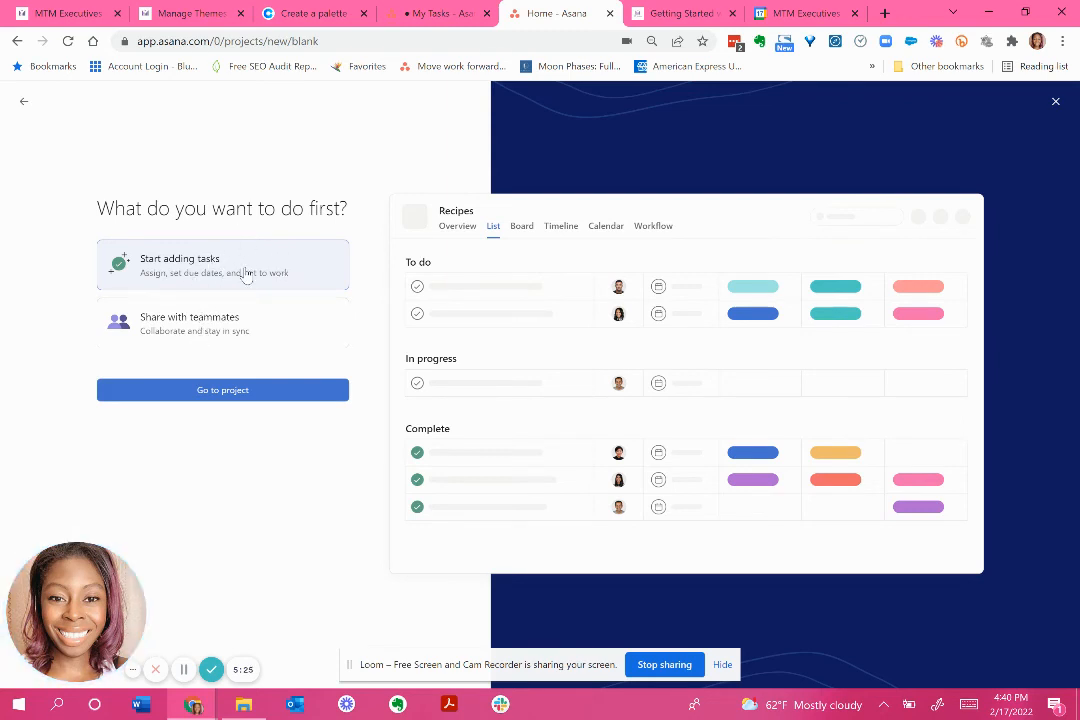
click(247, 392)
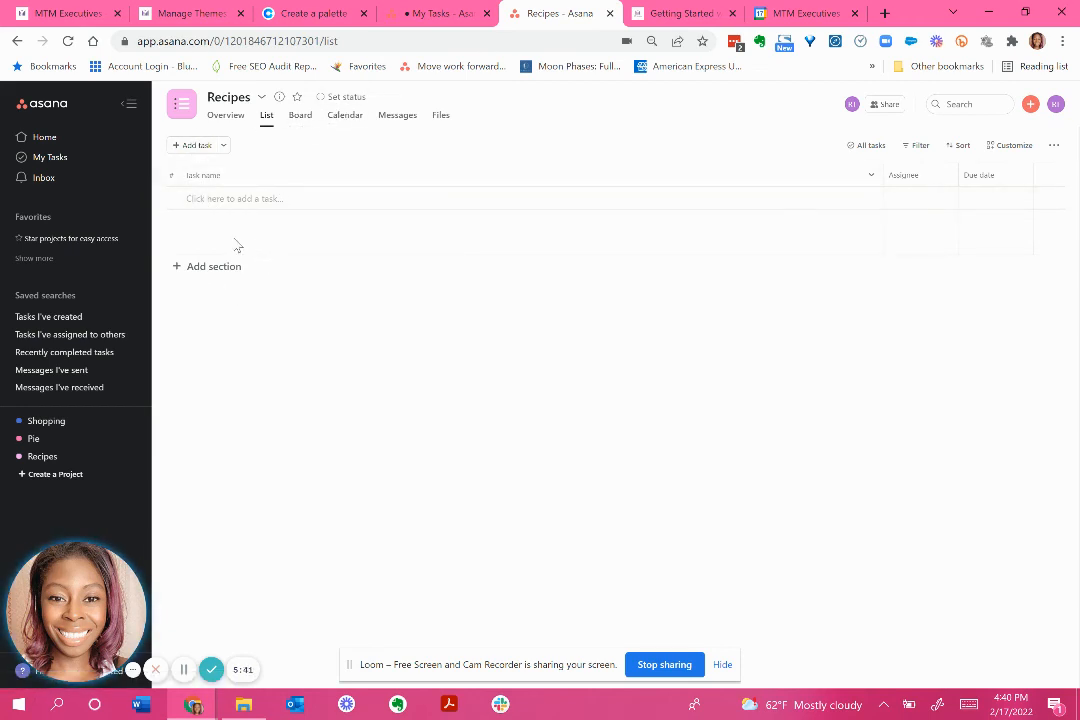
click(297, 97)
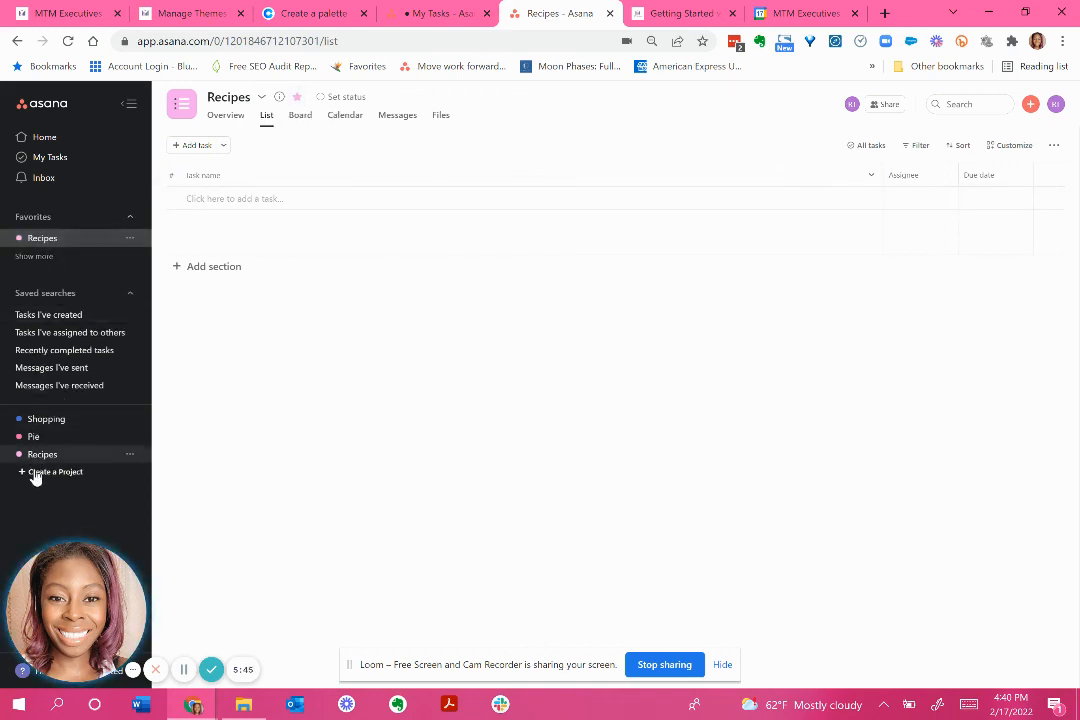